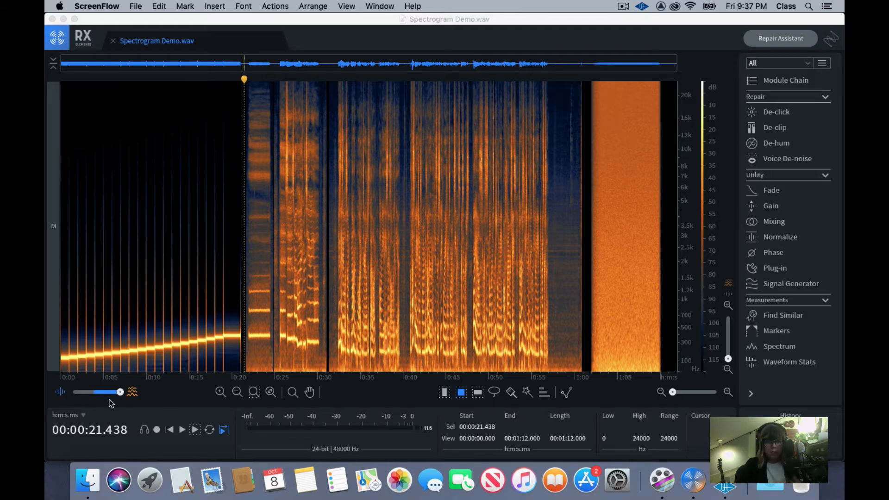
Switch the display to waveform only and inspect the audio around 27 seconds up close
{"action": "left_click_drag", "start_coordinate": [119, 397], "coordinate": [73, 392]}
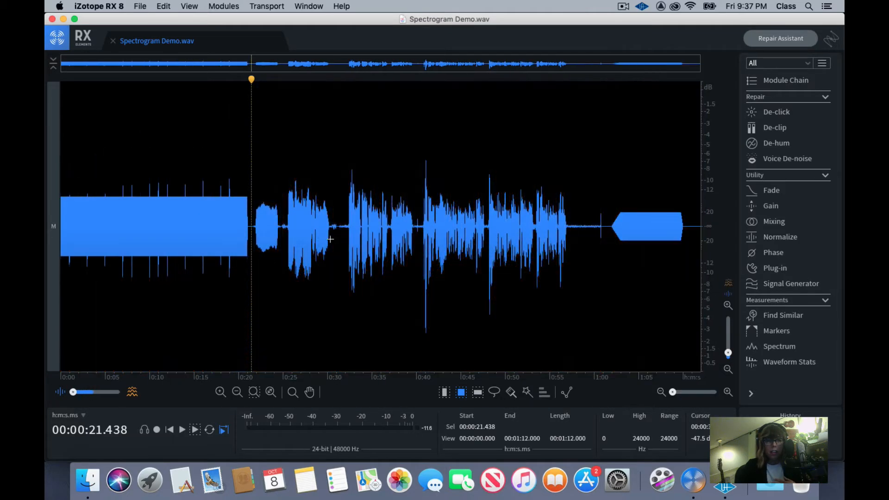
{"action": "left_click", "coordinate": [305, 226]}
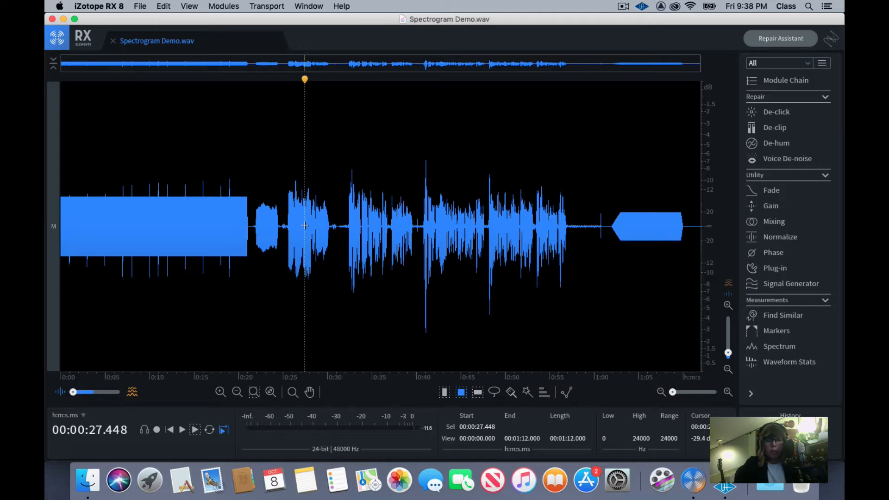
{"action": "scroll", "coordinate": [305, 226], "scroll_direction": "up", "scroll_amount": 10}
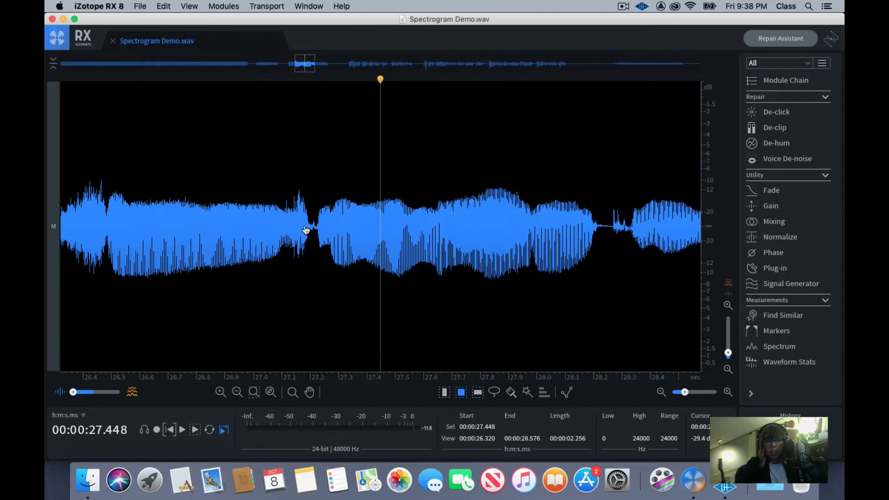
{"action": "scroll", "coordinate": [305, 231], "scroll_direction": "up", "scroll_amount": 3}
{"action": "scroll", "coordinate": [306, 231], "scroll_direction": "down", "scroll_amount": 10}
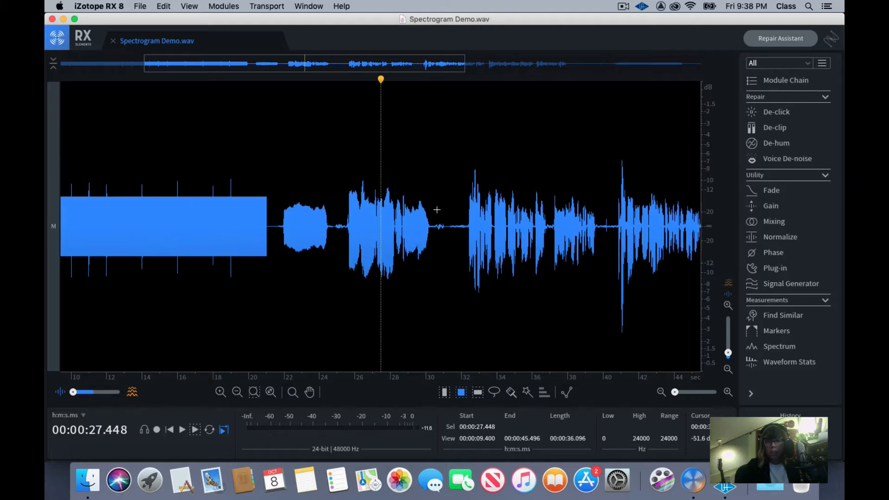
{"action": "scroll", "coordinate": [421, 288], "scroll_direction": "down", "scroll_amount": 5}
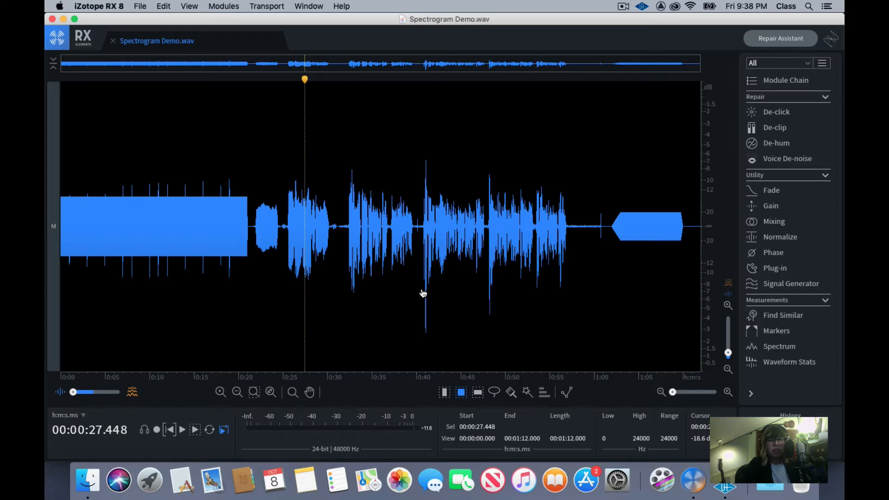
Switch back to the full spectrogram display and play the stepped tones from the start of the file to about 21 seconds
{"action": "left_click_drag", "start_coordinate": [74, 392], "coordinate": [120, 392]}
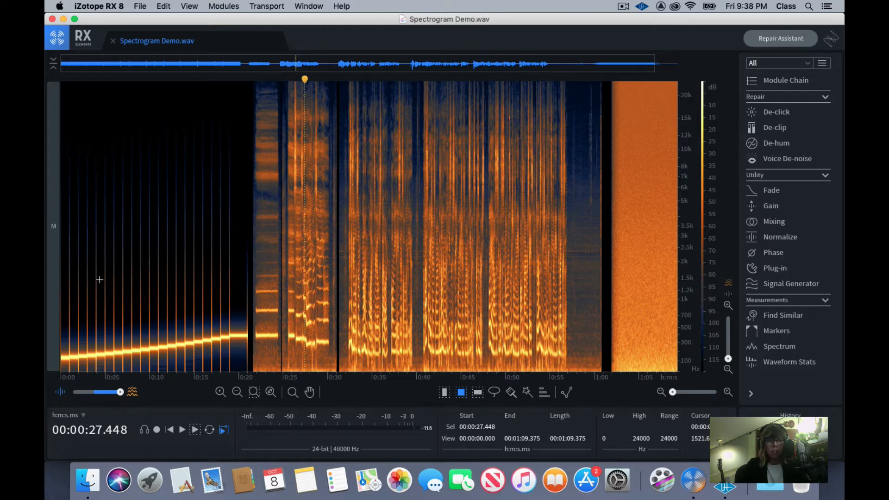
{"action": "left_click", "coordinate": [255, 289]}
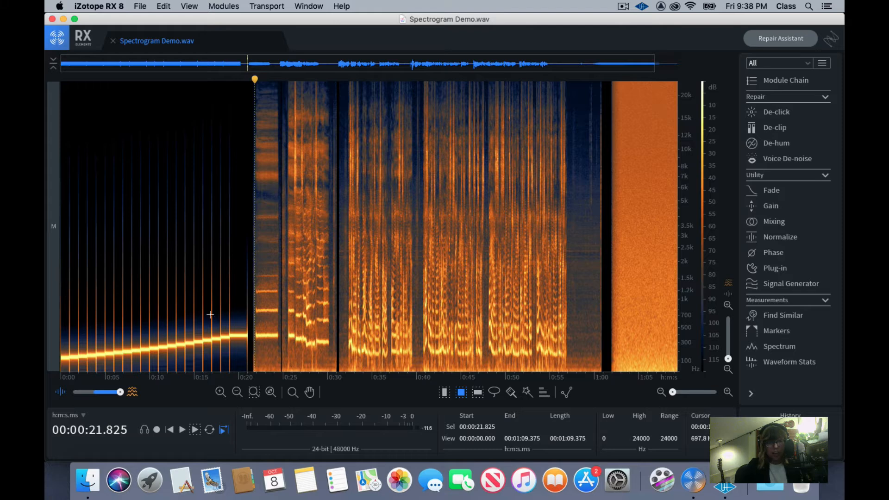
{"action": "key", "text": "Home"}
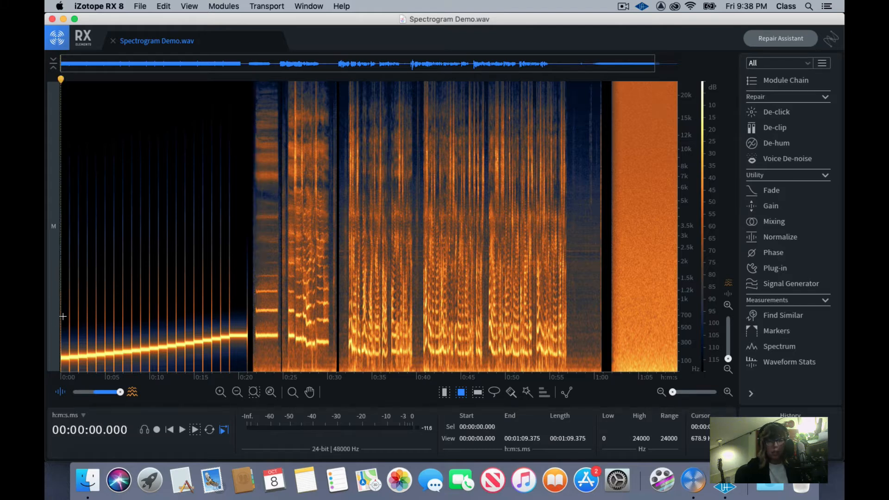
{"action": "scroll", "coordinate": [158, 293], "scroll_direction": "up", "scroll_amount": 4}
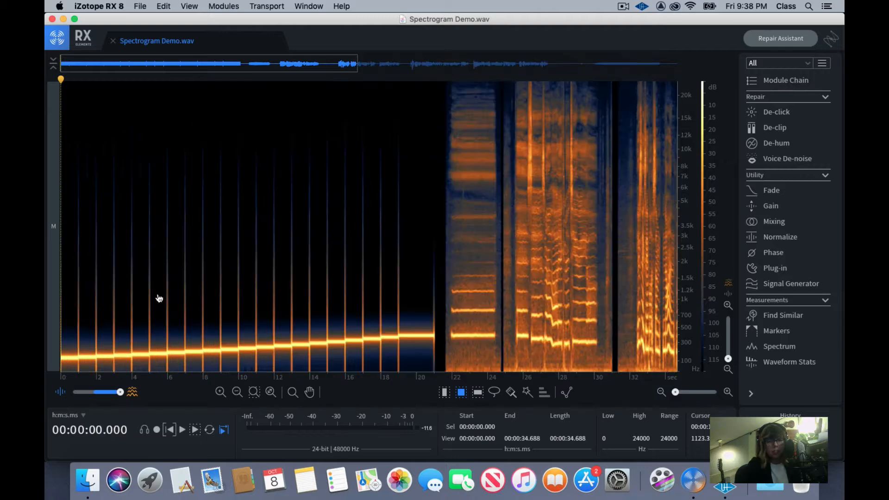
{"action": "scroll", "coordinate": [158, 294], "scroll_direction": "down", "scroll_amount": 2}
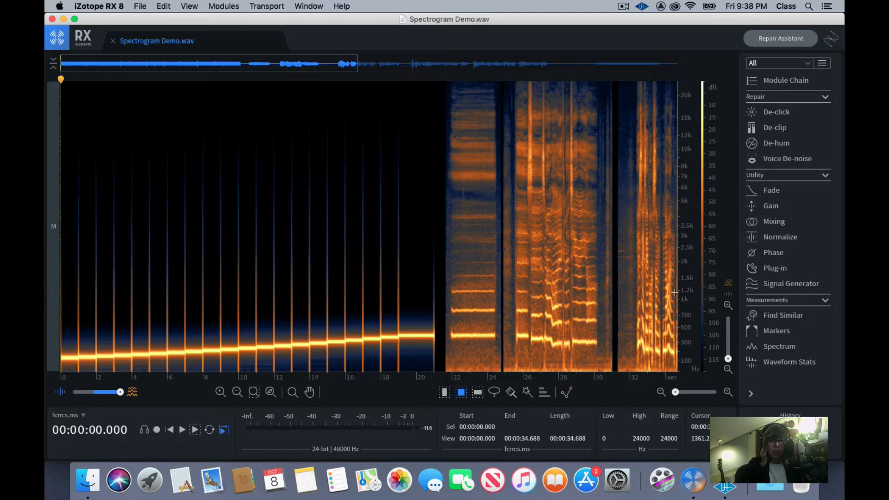
{"action": "left_click", "coordinate": [182, 431]}
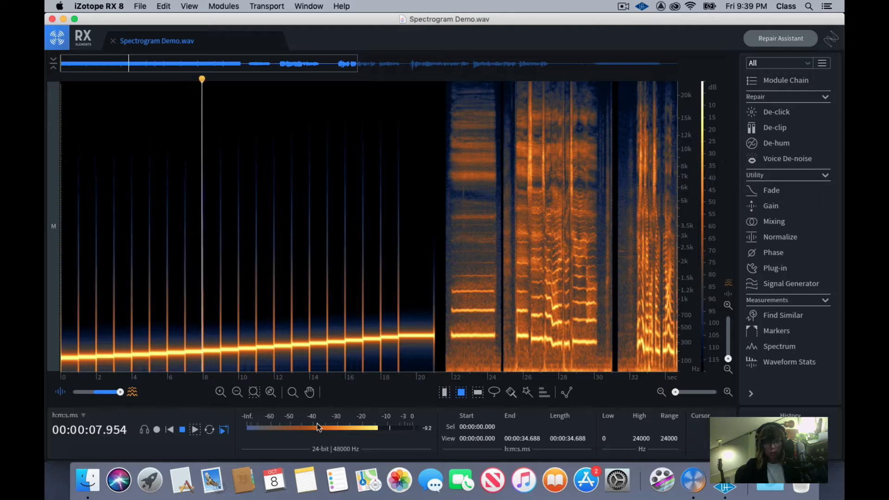
{"action": "left_click", "coordinate": [182, 432]}
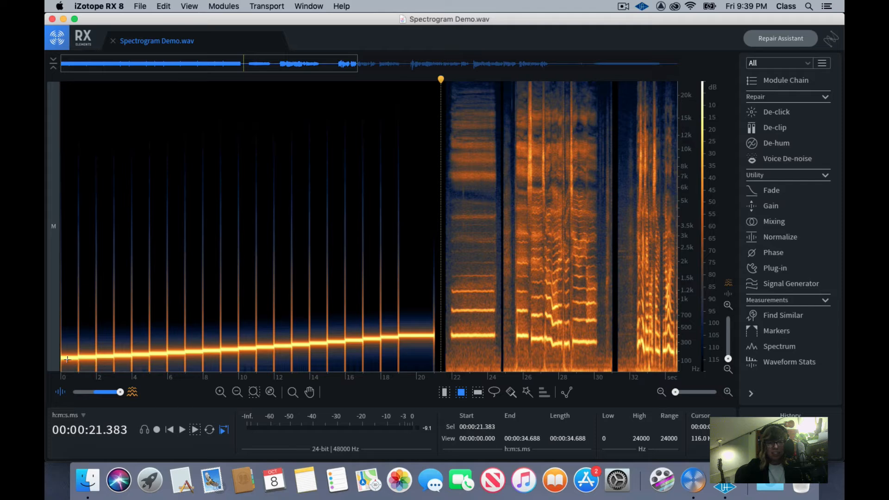
Enlarge the stepped tones around the 6-second mark and open the spectrogram settings
{"action": "left_click", "coordinate": [165, 345]}
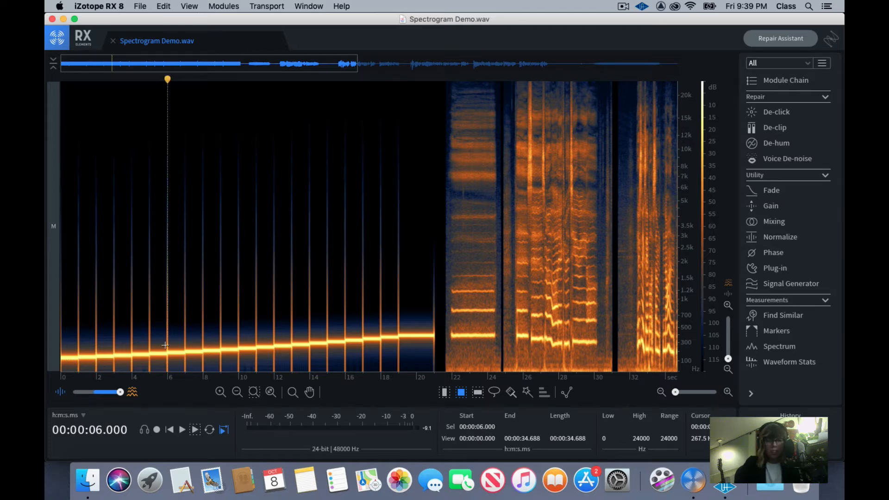
{"action": "scroll", "coordinate": [166, 345], "scroll_direction": "up", "scroll_amount": 1}
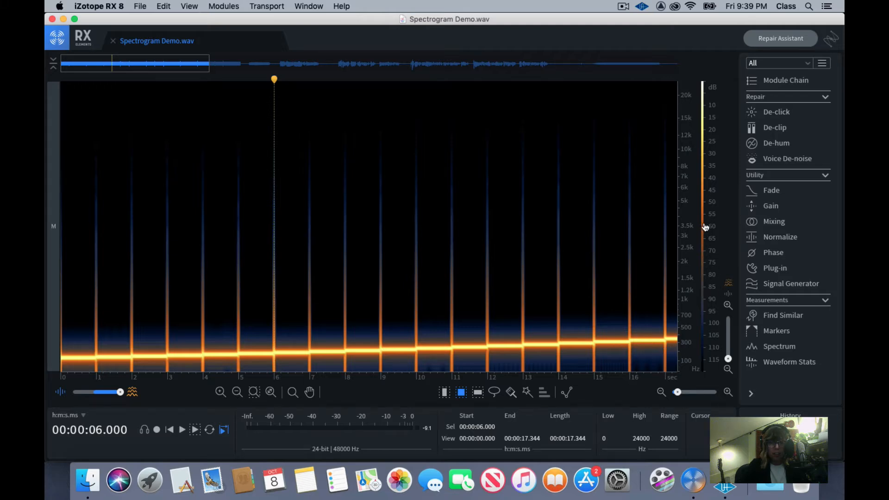
{"action": "left_click_drag", "start_coordinate": [705, 227], "coordinate": [703, 228]}
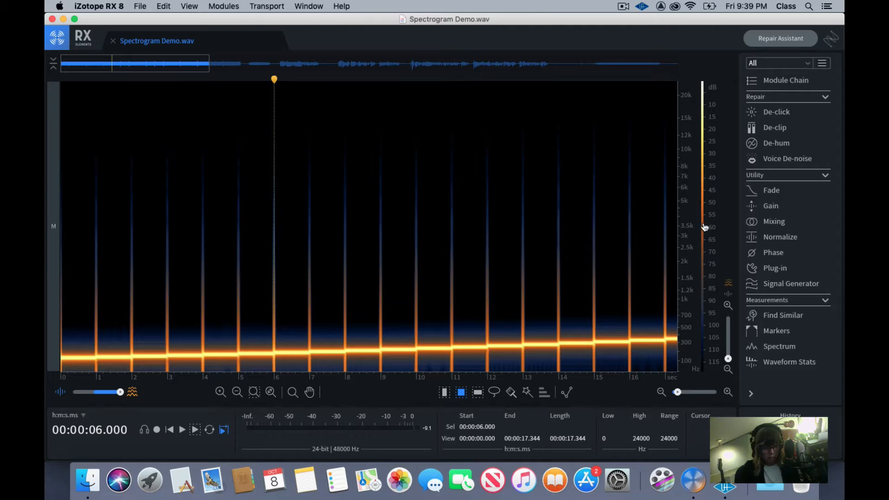
{"action": "right_click", "coordinate": [703, 222]}
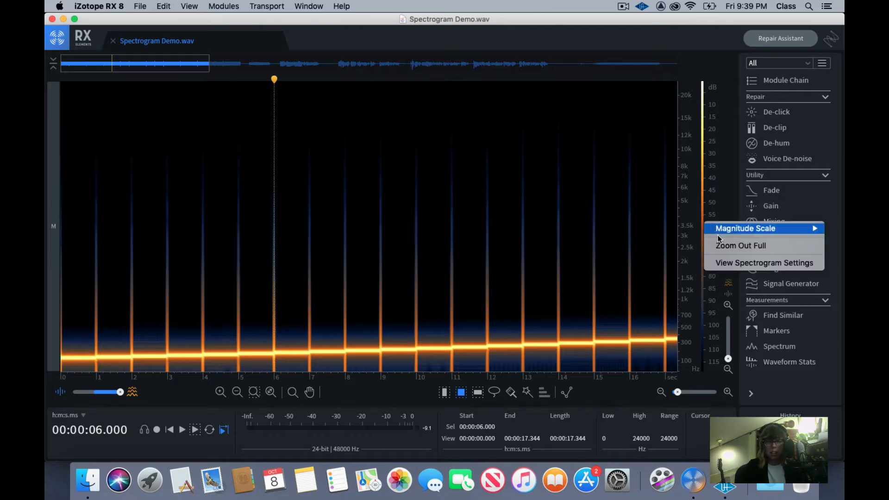
{"action": "left_click", "coordinate": [730, 262]}
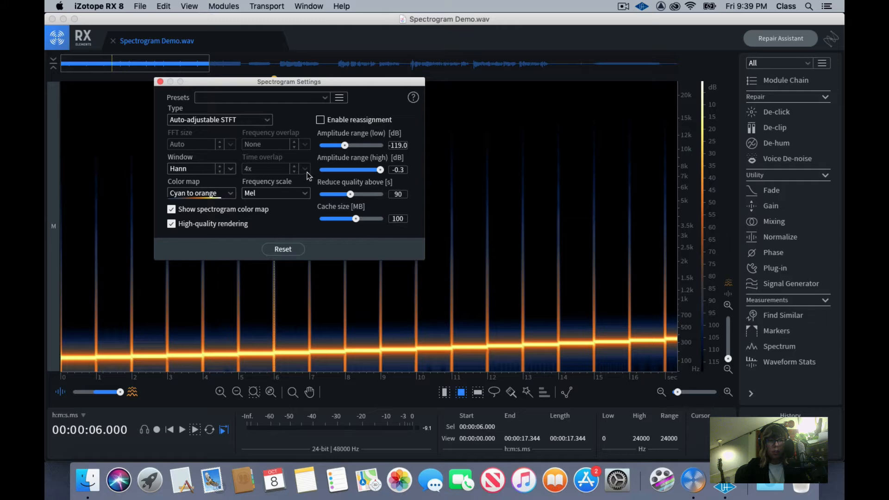
Try the Log and Extended Log frequency scales, set the scale back to Mel, and close the spectrogram settings
{"action": "left_click", "coordinate": [288, 194]}
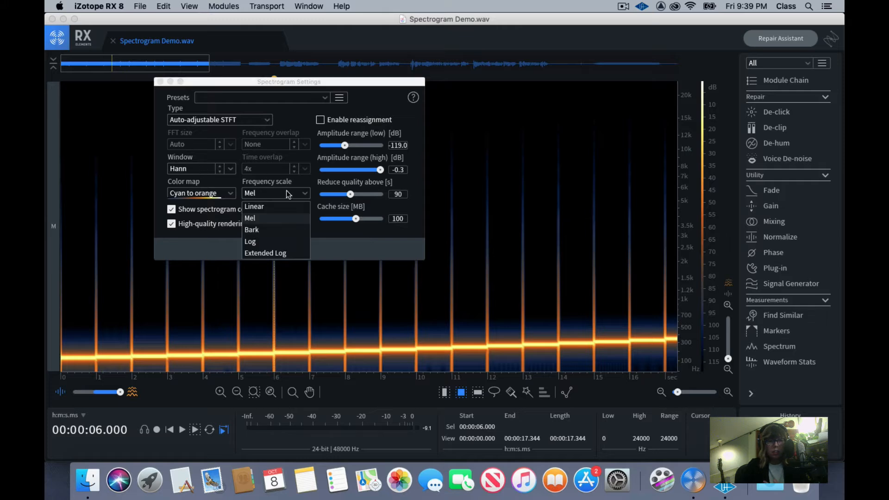
{"action": "left_click", "coordinate": [271, 241]}
{"action": "left_click", "coordinate": [277, 197]}
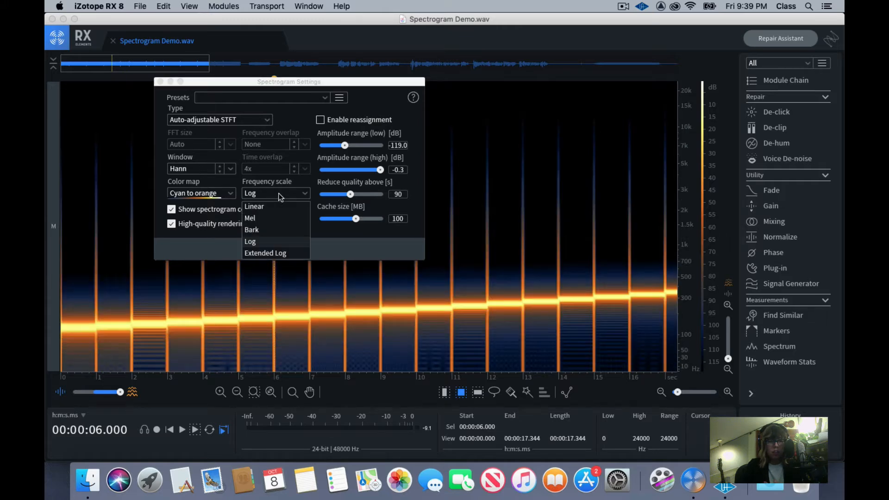
{"action": "left_click", "coordinate": [273, 253]}
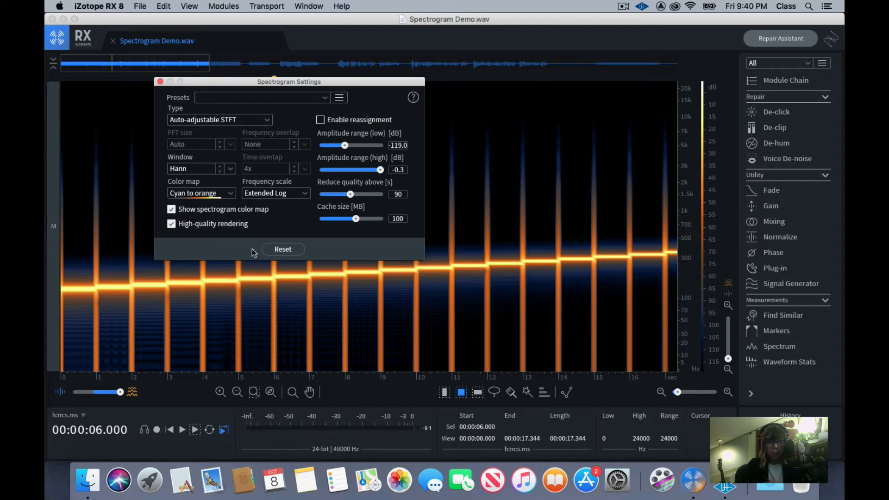
{"action": "left_click", "coordinate": [264, 198]}
{"action": "left_click", "coordinate": [261, 222]}
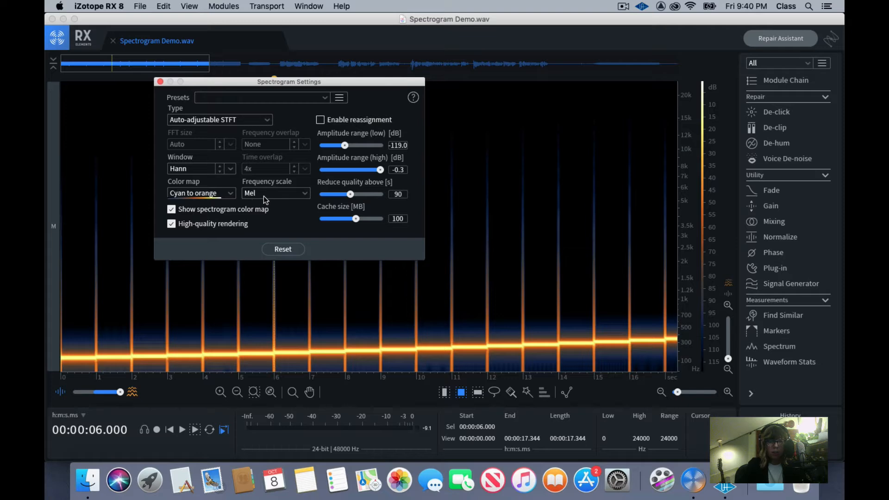
{"action": "left_click", "coordinate": [160, 82]}
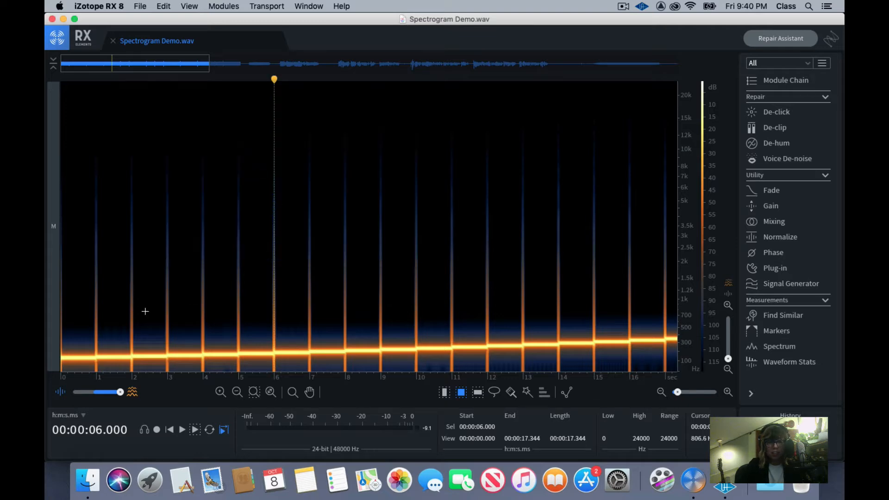
Place the playhead in the gap after the stepped tones at about 21.4 seconds and switch to the time selection tool
{"action": "left_click", "coordinate": [528, 327]}
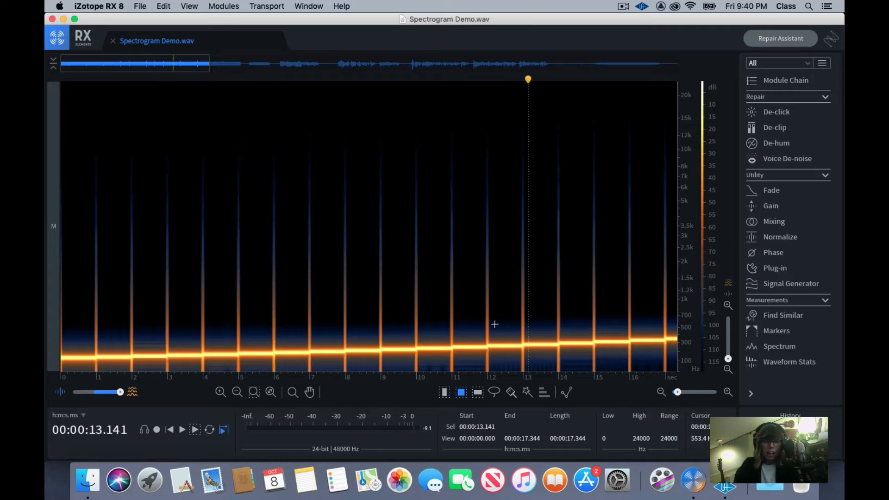
{"action": "left_click", "coordinate": [540, 311]}
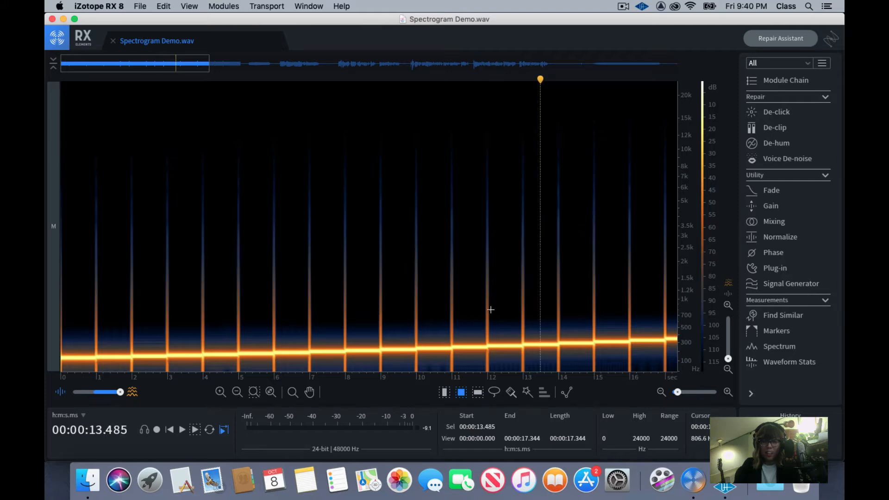
{"action": "key", "text": "super+minus"}
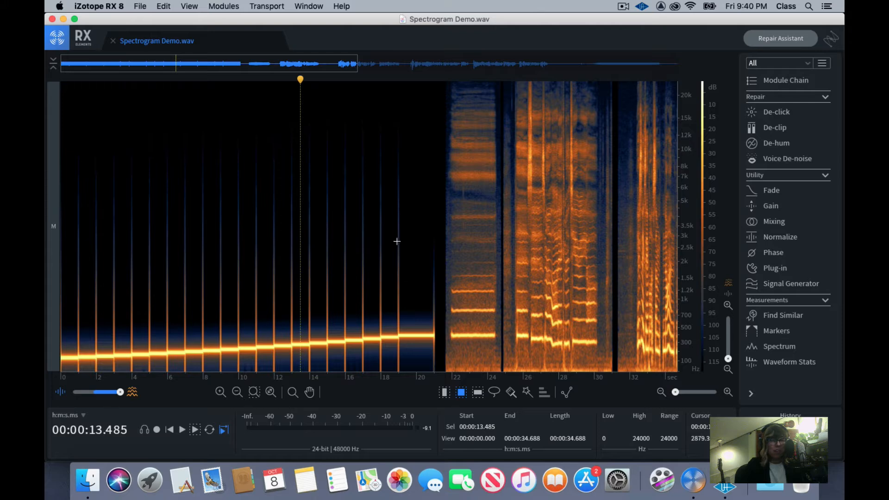
{"action": "left_click", "coordinate": [418, 199]}
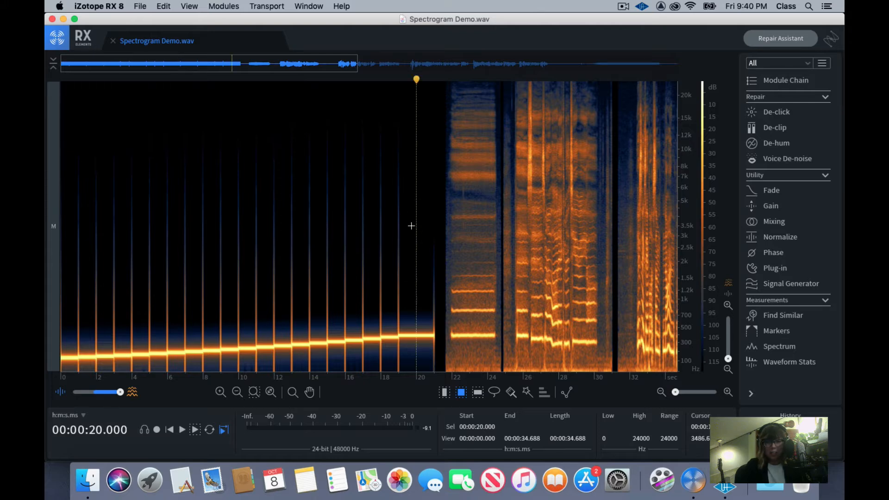
{"action": "left_click", "coordinate": [441, 218]}
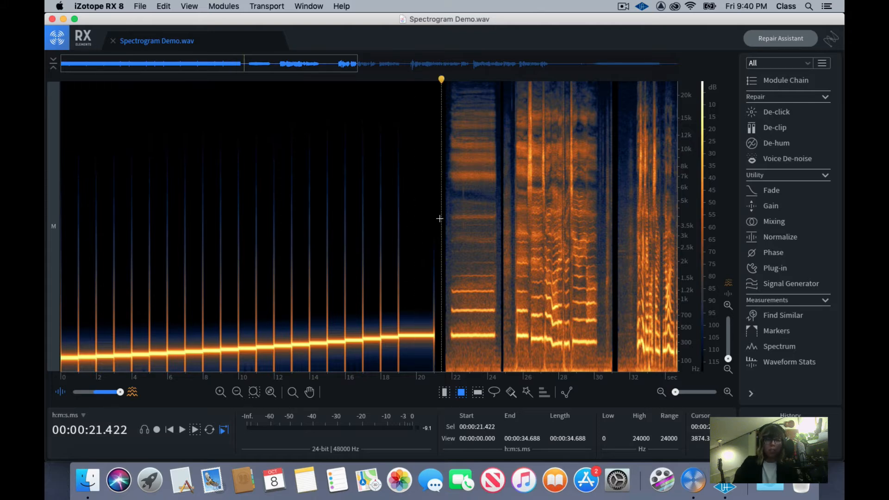
{"action": "key", "text": "r"}
{"action": "key", "text": "super+equal"}
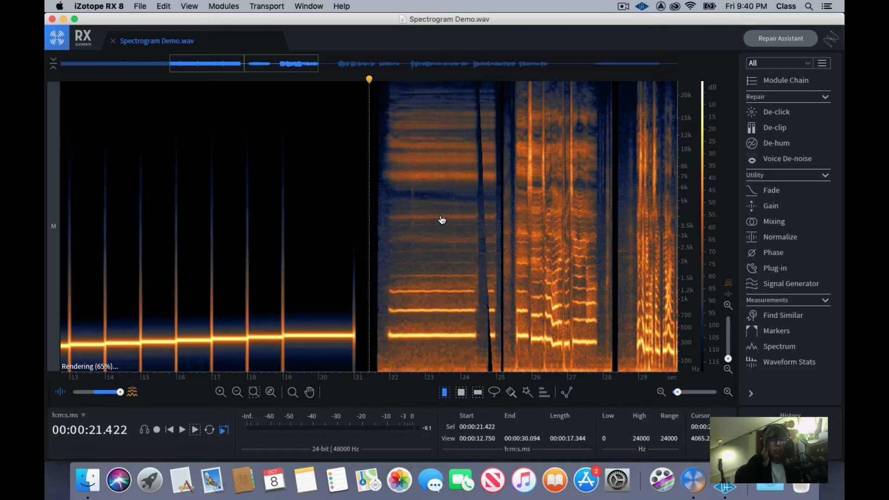
Play the last sine tone from 19 seconds, and replay it from about 19.2 seconds
{"action": "left_click", "coordinate": [281, 240]}
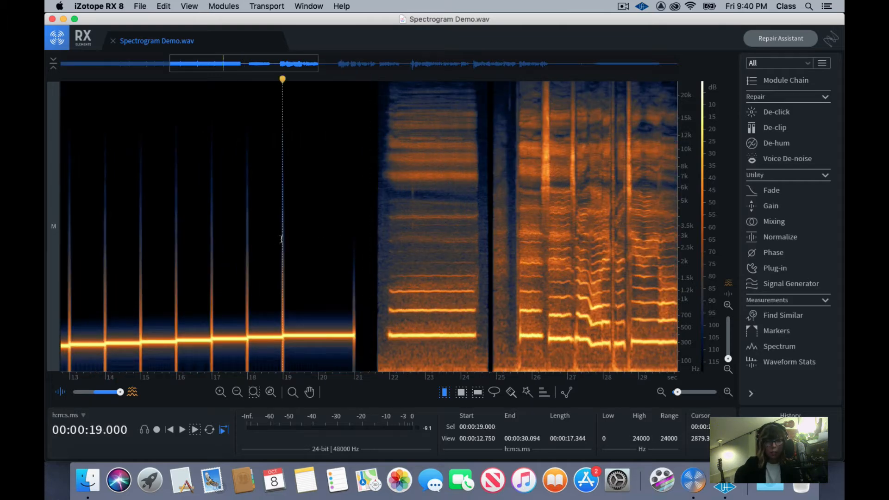
{"action": "key", "text": "space"}
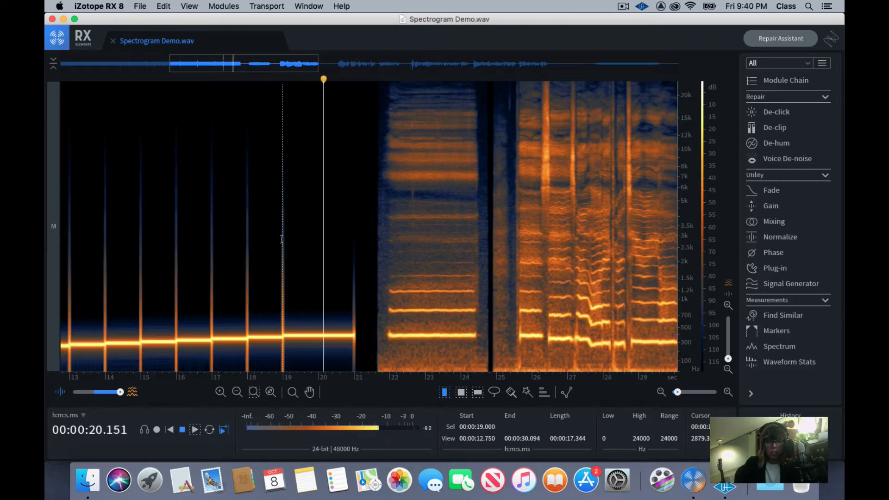
{"action": "key", "text": "space"}
{"action": "left_click", "coordinate": [366, 228]}
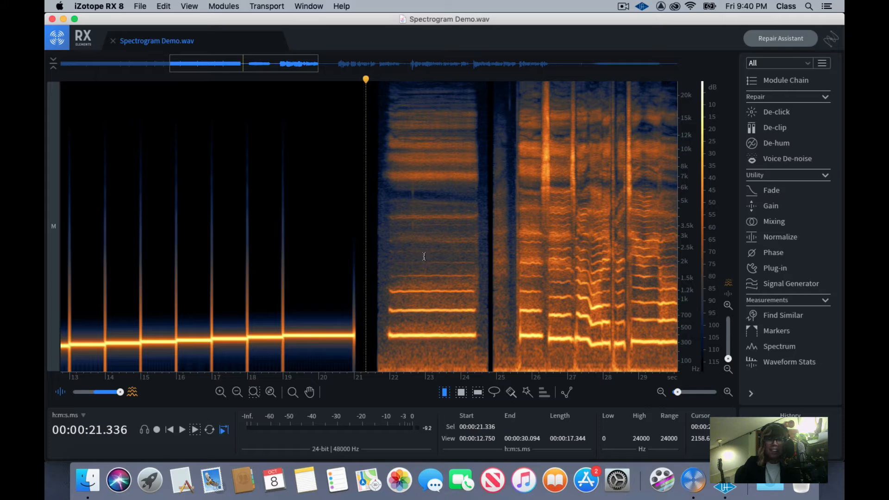
{"action": "left_click", "coordinate": [290, 275]}
{"action": "key", "text": "space"}
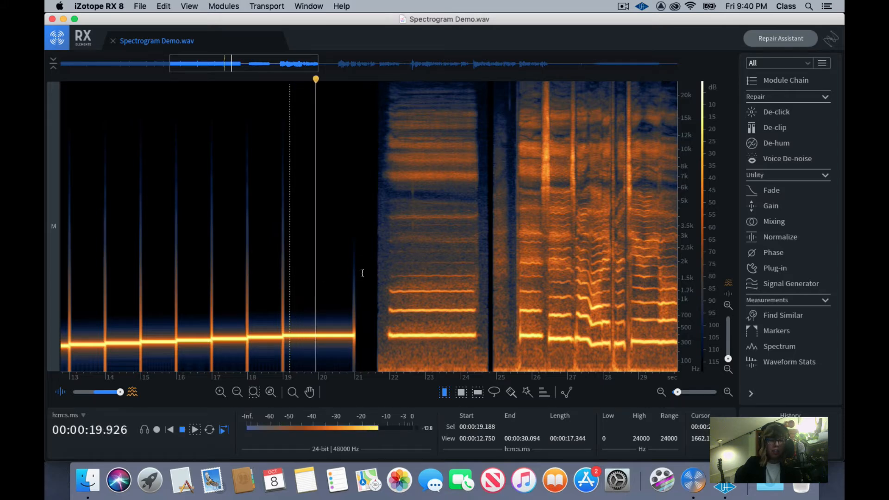
Play the sustained sound with stacked harmonics from about 21.5 seconds and stop at about 24.6 seconds
{"action": "left_click", "coordinate": [371, 270]}
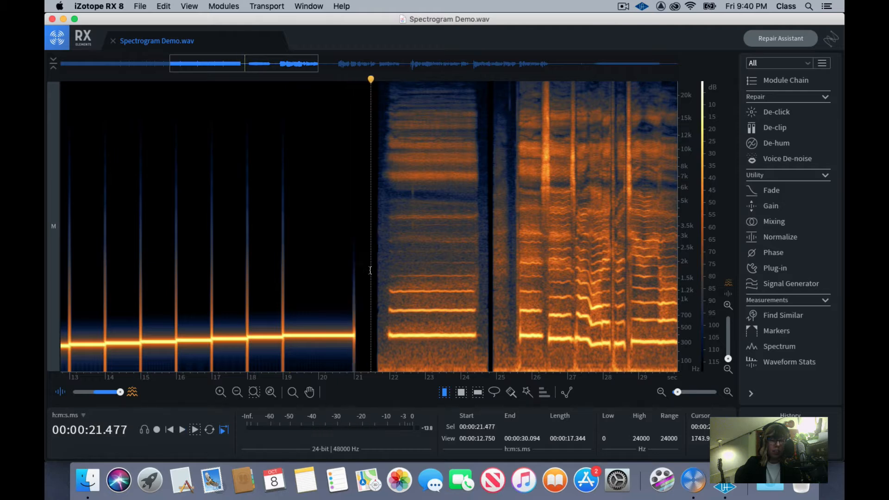
{"action": "key", "text": "space"}
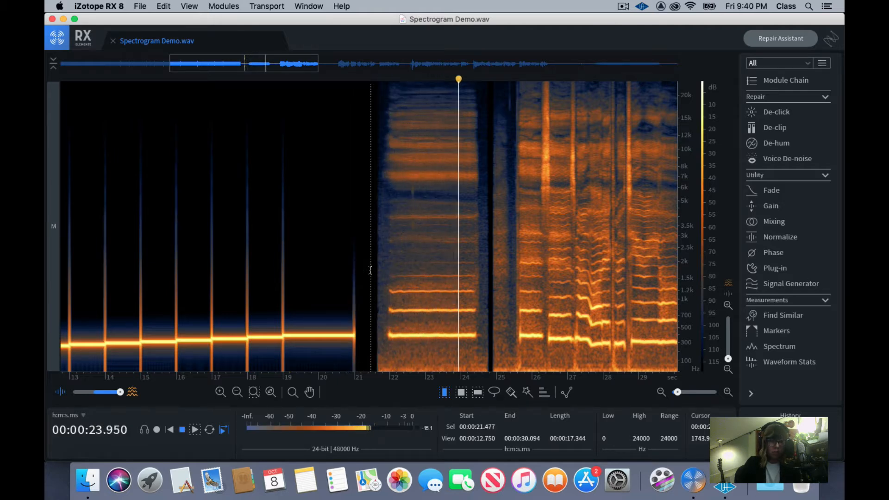
{"action": "key", "text": "space"}
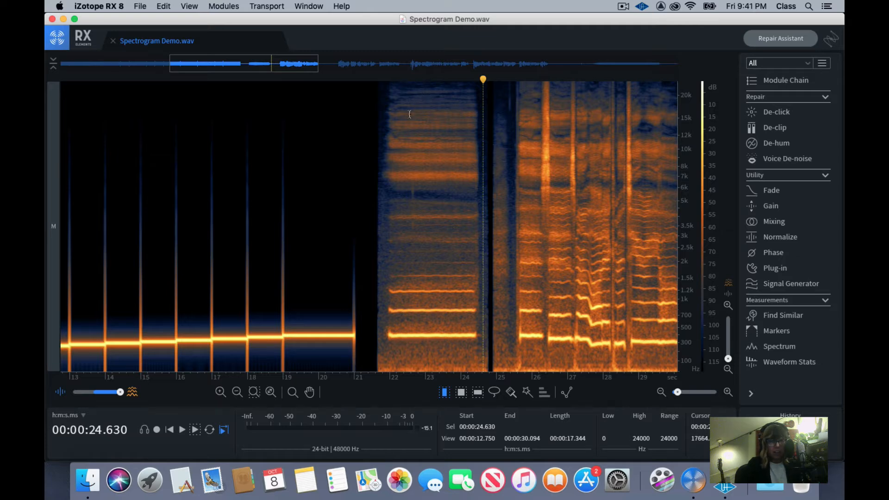
Play the last sine tone and the following stacked-harmonics sound from 19 seconds, stopping at about 24.7 seconds
{"action": "left_click", "coordinate": [383, 223]}
{"action": "left_click", "coordinate": [357, 206]}
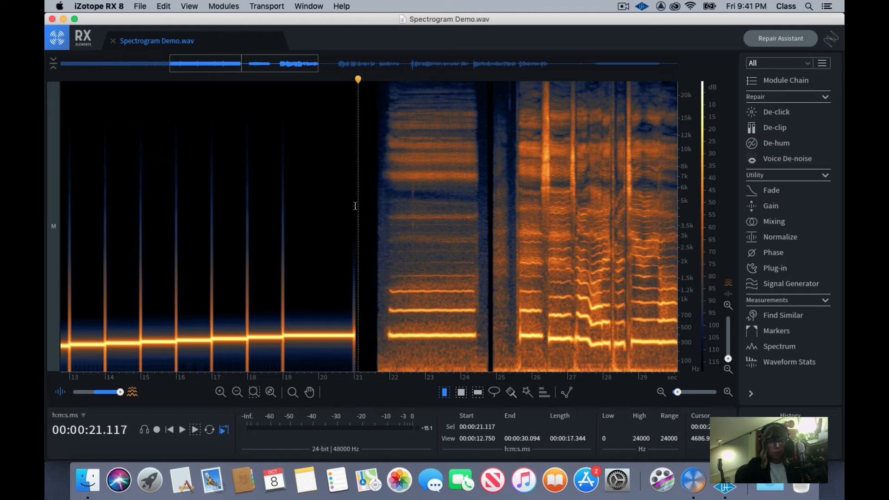
{"action": "left_click", "coordinate": [382, 201]}
{"action": "left_click", "coordinate": [380, 200]}
{"action": "left_click", "coordinate": [339, 200]}
{"action": "left_click", "coordinate": [298, 201]}
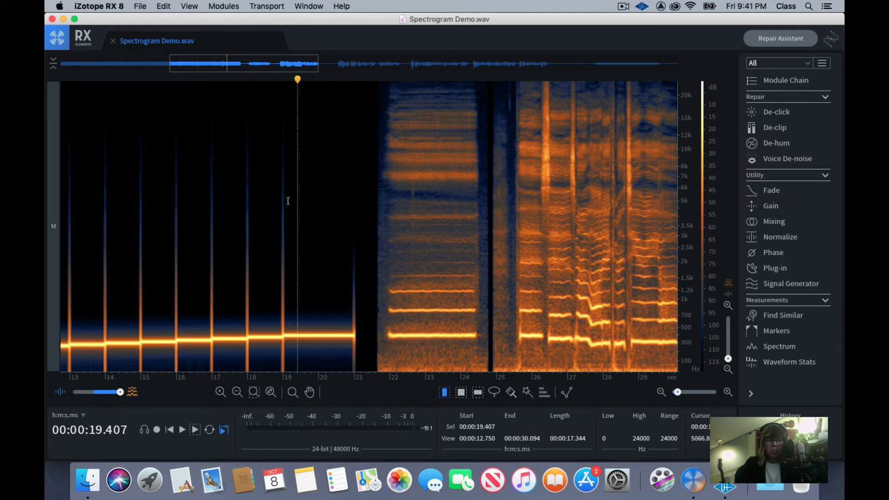
{"action": "left_click", "coordinate": [283, 202]}
{"action": "key", "text": "space"}
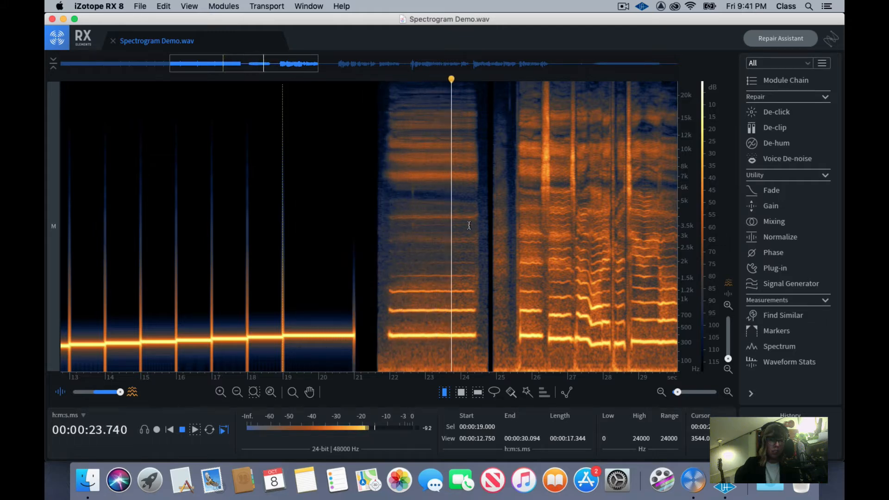
{"action": "key", "text": "space"}
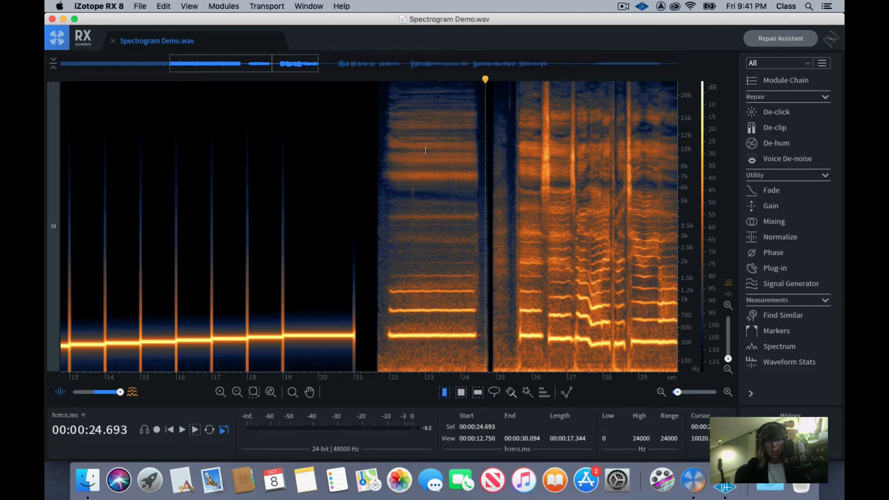
Switch to the time-frequency selection tool and place the playhead in the gap after the harmonic sound, at about 24.9 seconds
{"action": "left_click", "coordinate": [490, 208]}
{"action": "left_click", "coordinate": [293, 256]}
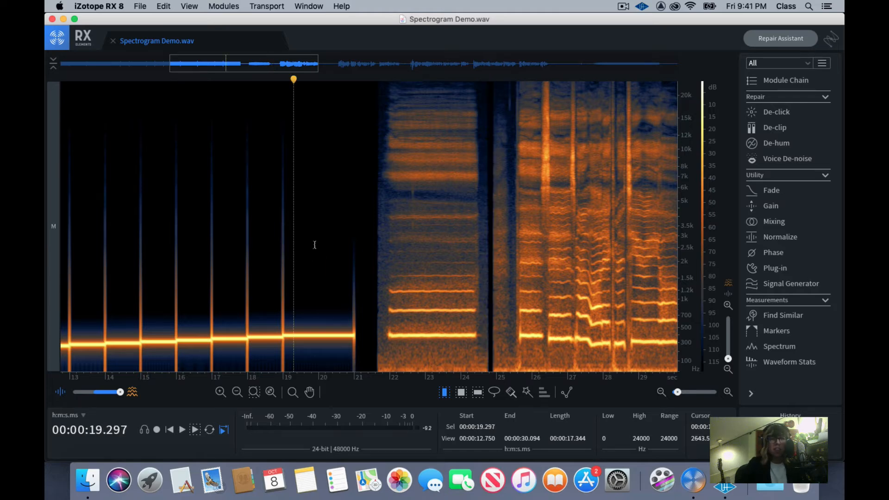
{"action": "left_click", "coordinate": [315, 246]}
{"action": "left_click", "coordinate": [486, 208]}
{"action": "key", "text": "r"}
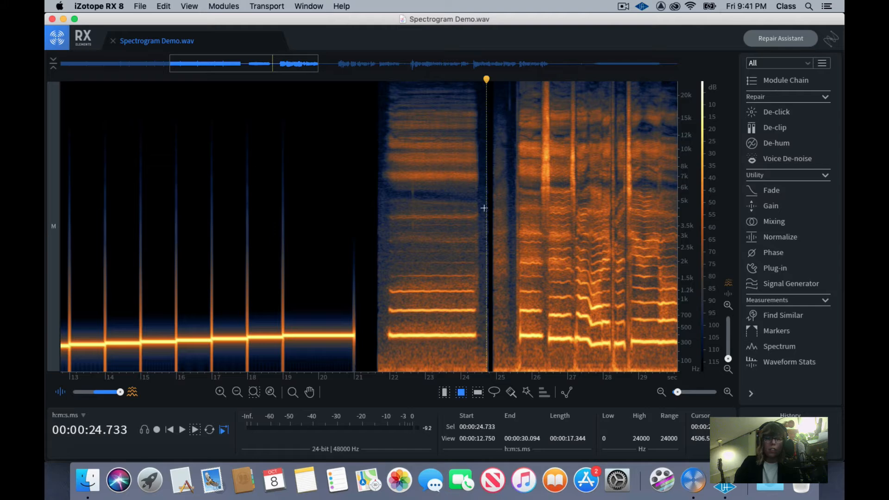
{"action": "left_click", "coordinate": [490, 206]}
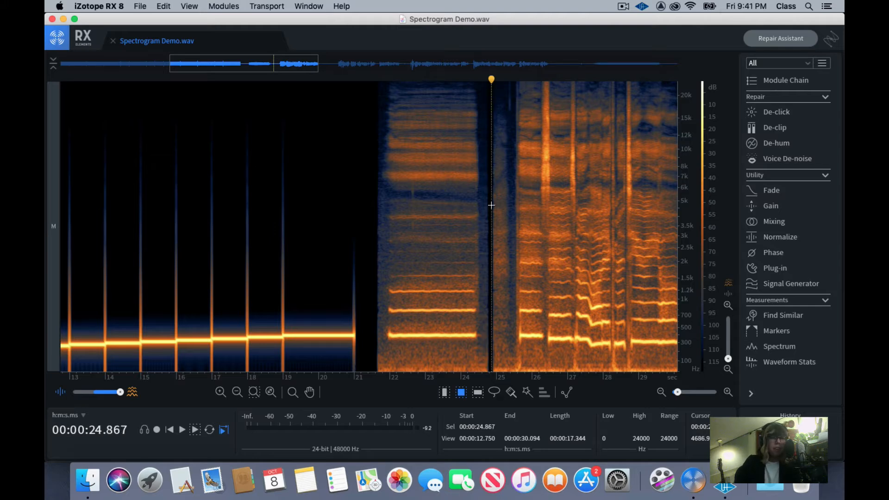
Play the phrase with stepped harmonics from about 24.8 seconds and stop at about 31.3 seconds
{"action": "scroll", "coordinate": [491, 225], "scroll_direction": "down", "scroll_amount": 4}
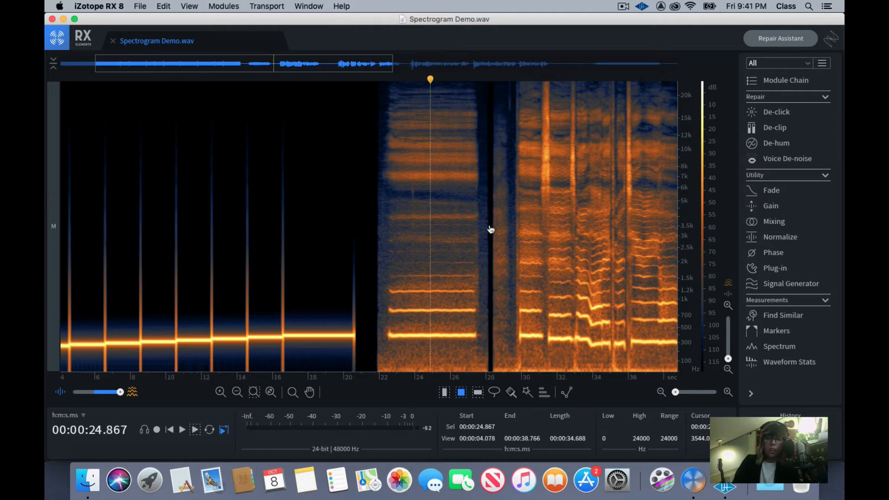
{"action": "left_click", "coordinate": [437, 224]}
{"action": "scroll", "coordinate": [438, 229], "scroll_direction": "up", "scroll_amount": 4}
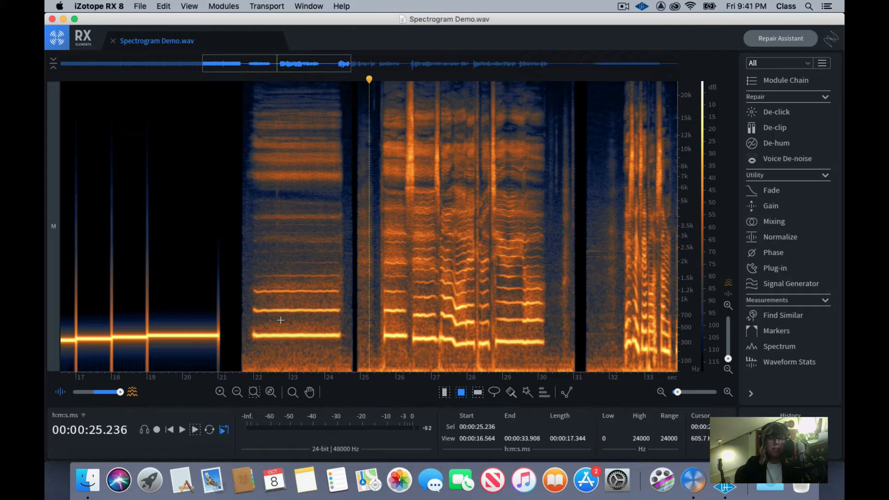
{"action": "left_click", "coordinate": [355, 321]}
{"action": "key", "text": "space"}
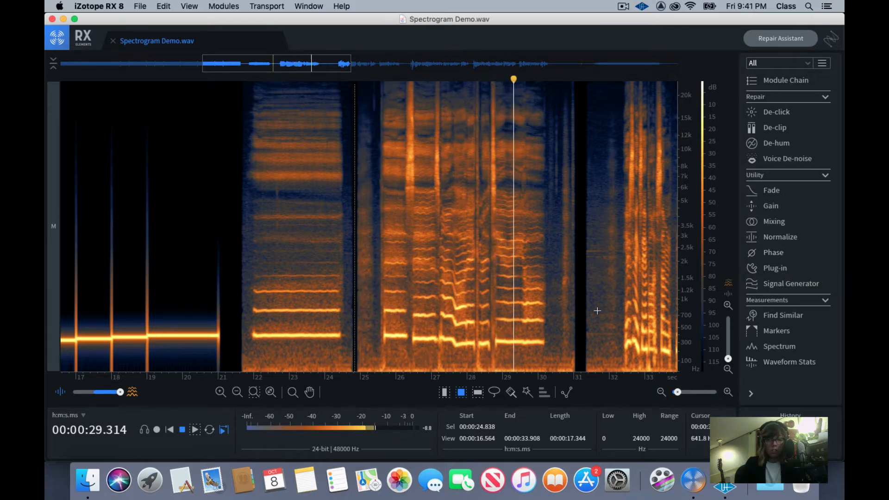
{"action": "key", "text": "space"}
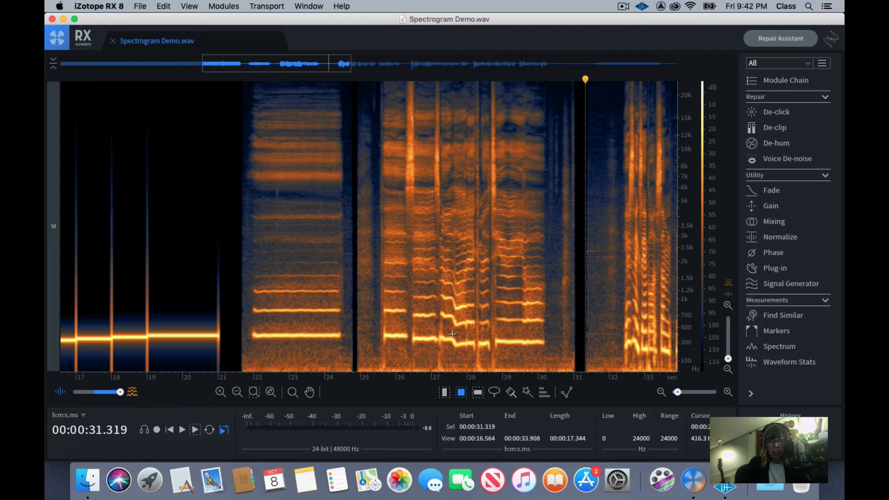
Play the falling pitch in the stepped phrase from about 26.8 seconds, and replay it from about 27.3 seconds to 28.1 seconds
{"action": "left_click", "coordinate": [425, 328]}
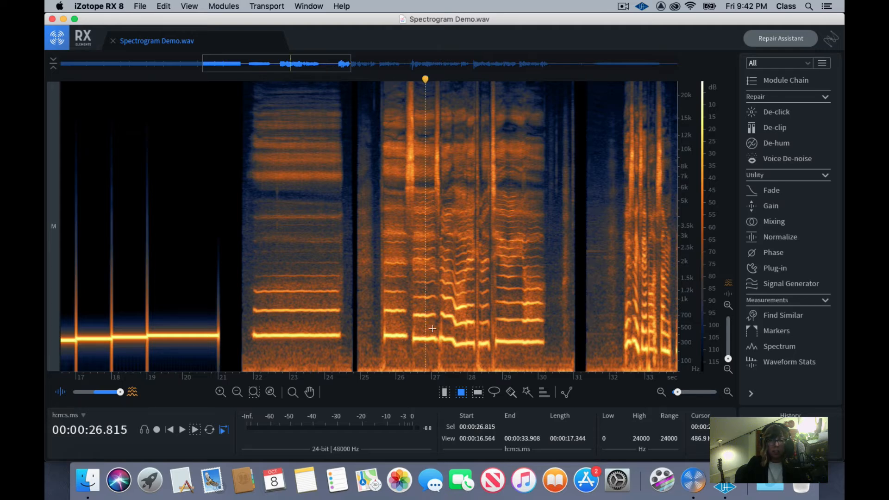
{"action": "left_click", "coordinate": [426, 328]}
{"action": "key", "text": "space"}
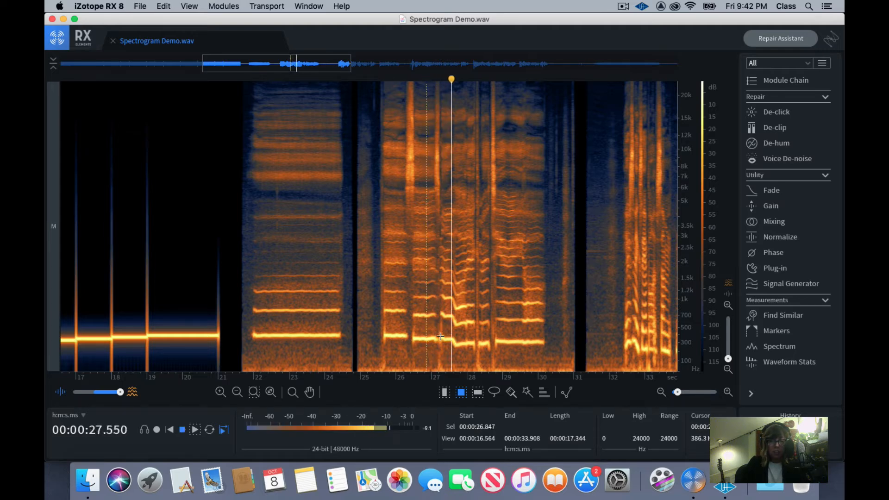
{"action": "key", "text": "space"}
{"action": "left_click", "coordinate": [443, 338]}
{"action": "key", "text": "space"}
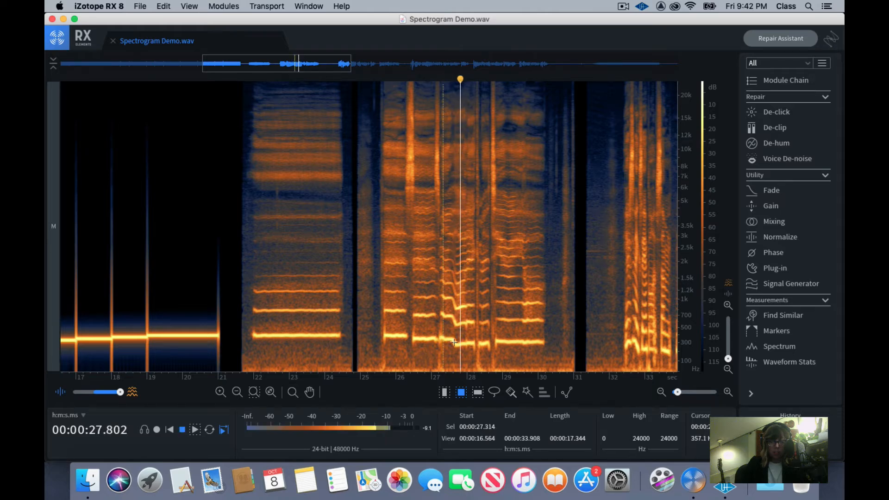
{"action": "key", "text": "space"}
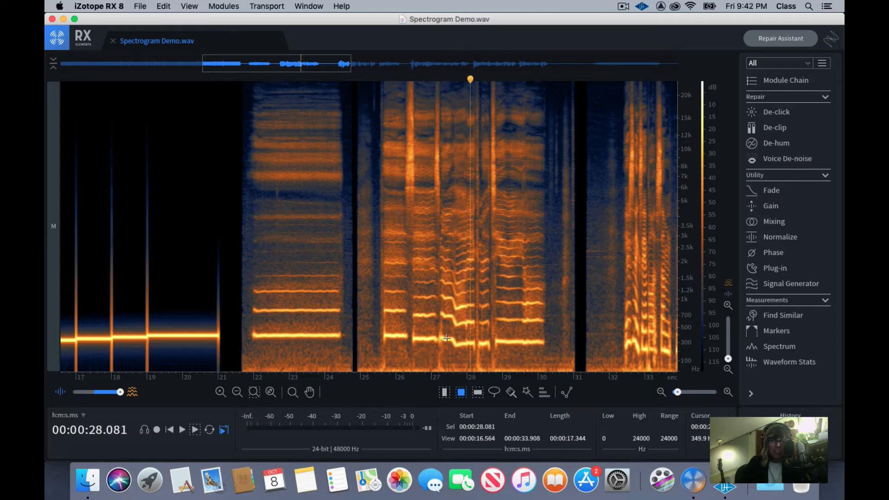
Play the final held note of the stepped phrase from about 28.7 seconds and stop at about 30.9 seconds
{"action": "left_click", "coordinate": [494, 335]}
{"action": "key", "text": "space"}
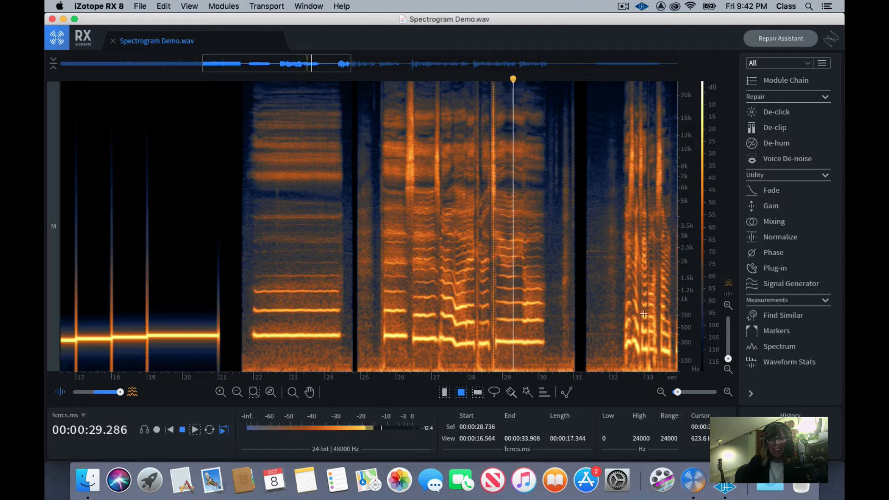
{"action": "key", "text": "space"}
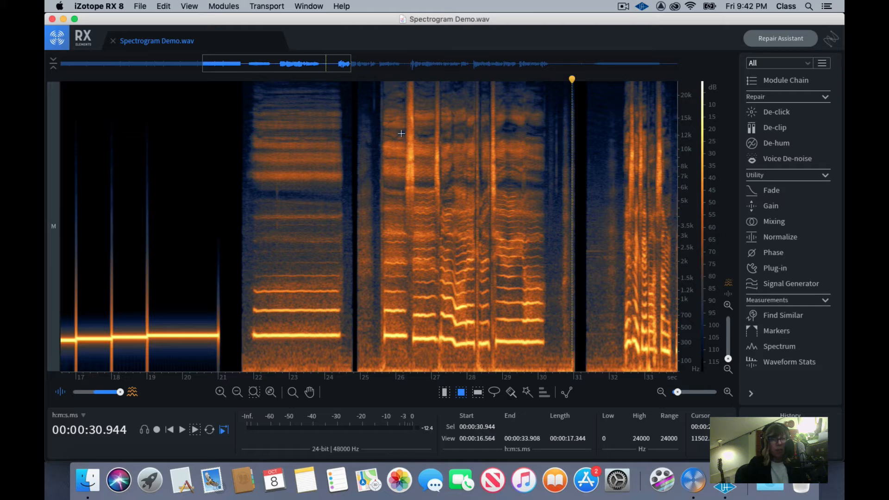
Place the playhead in the silent gap before the next passage at about 31.3 seconds, with the whole 32 to 39 second section in view
{"action": "left_click", "coordinate": [575, 317]}
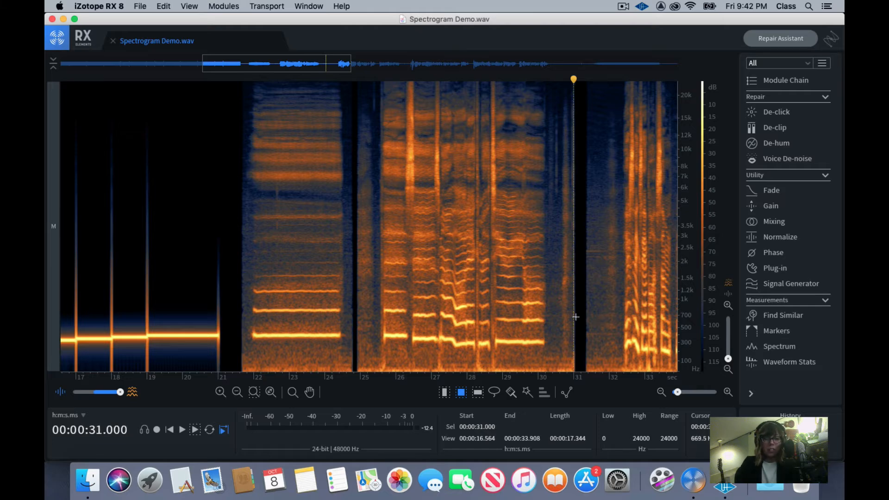
{"action": "left_click", "coordinate": [584, 307]}
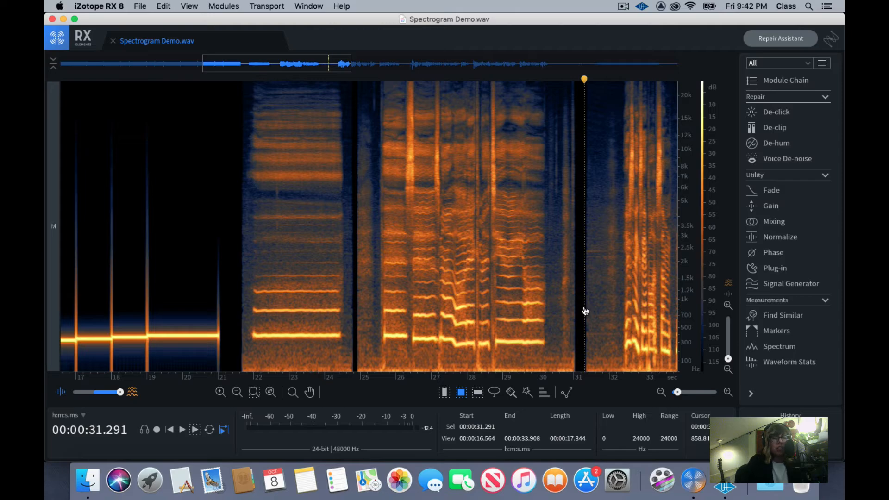
{"action": "key", "text": "super+minus"}
{"action": "key", "text": "super+equal"}
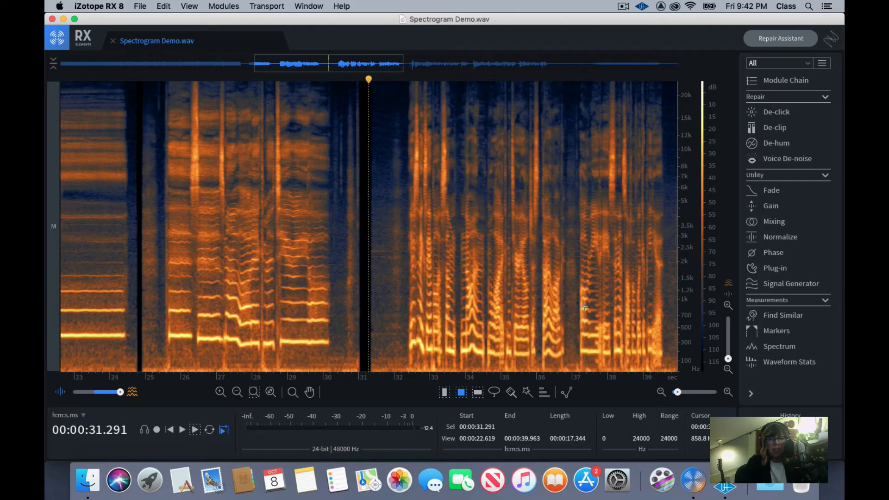
{"action": "left_click", "coordinate": [403, 261]}
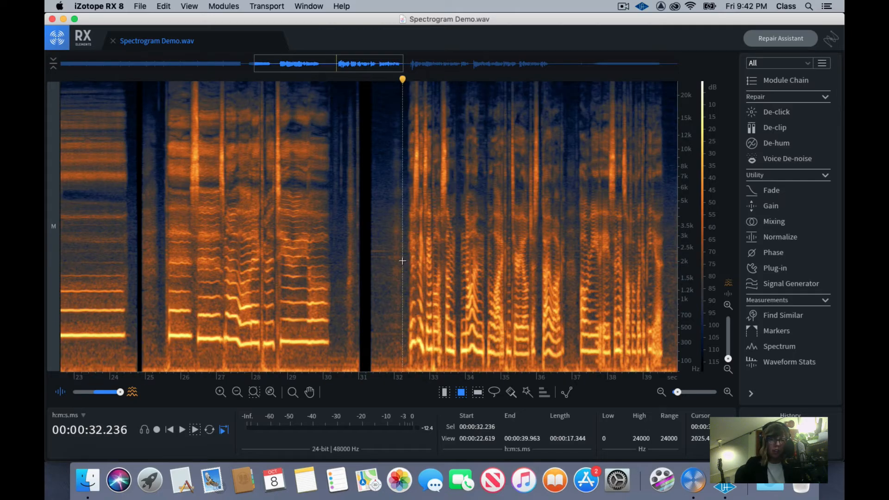
{"action": "scroll", "coordinate": [404, 264], "scroll_direction": "right", "scroll_amount": 2}
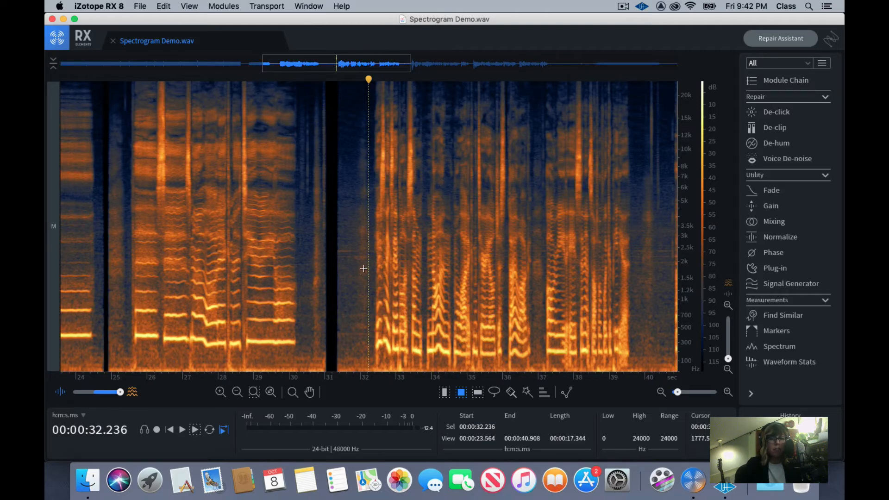
{"action": "left_click", "coordinate": [370, 265]}
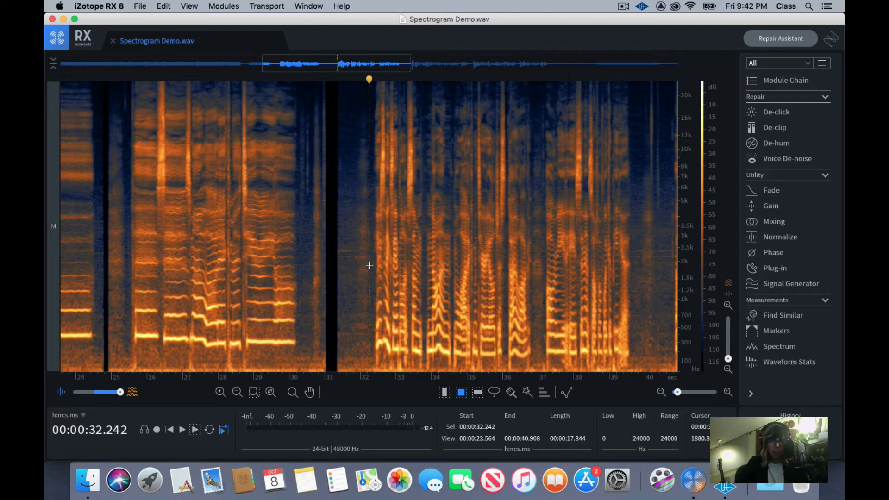
{"action": "left_click", "coordinate": [337, 268]}
{"action": "left_click", "coordinate": [335, 269]}
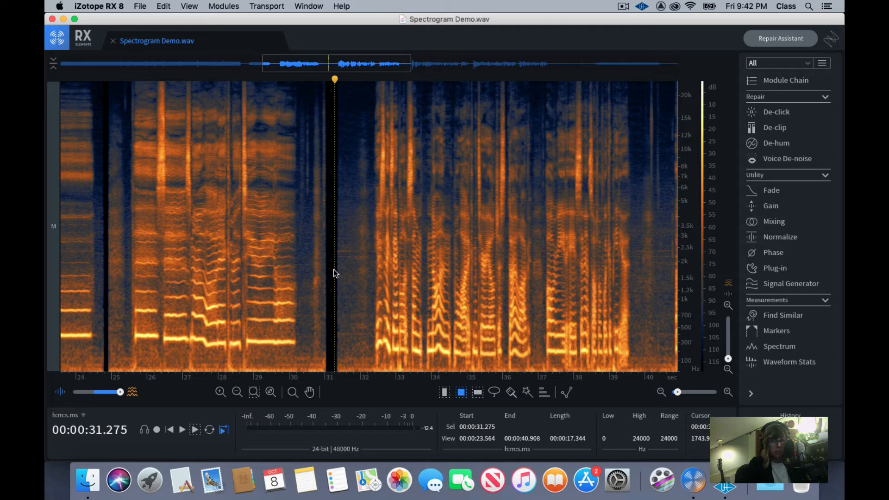
Play the passage with rapidly changing harmonics from about 31.3 seconds and stop just before the noise block at about 1:01
{"action": "key", "text": "space"}
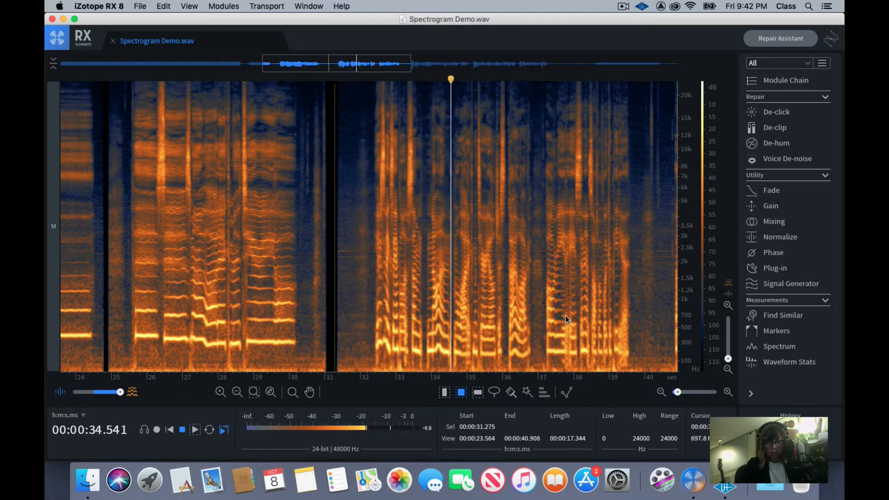
{"action": "key", "text": "super+minus"}
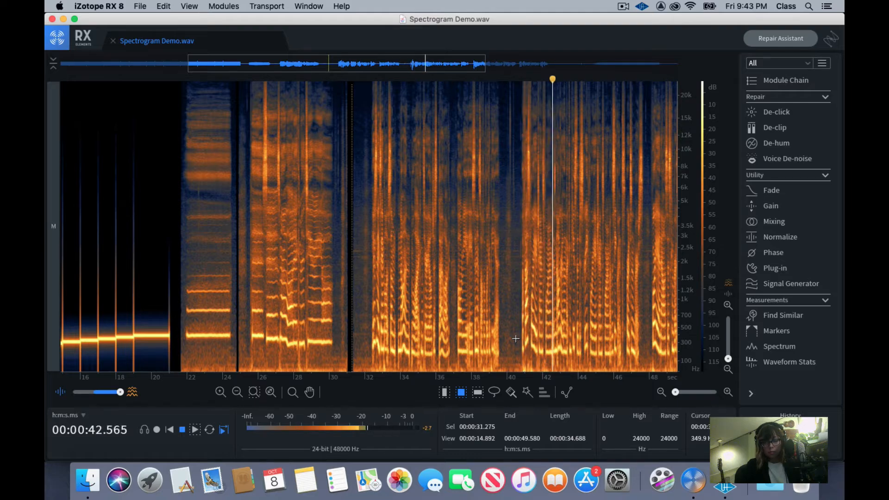
{"action": "key", "text": "super+minus"}
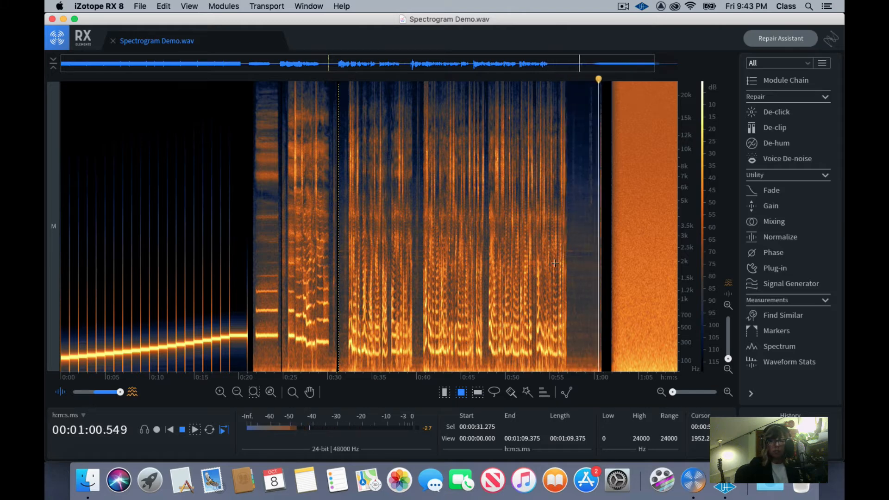
{"action": "key", "text": "space"}
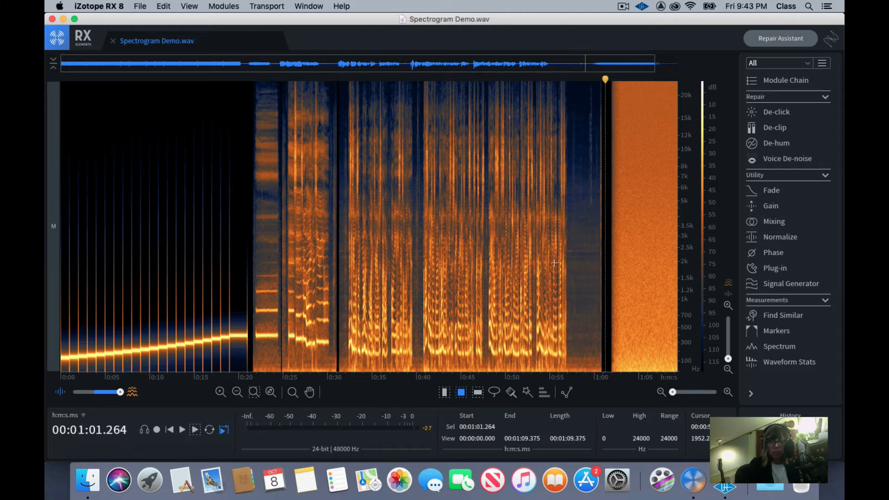
Select about 105 to 364 Hz across 31.3 to 57.8 seconds, move the selection up to about 2178 to 3106 Hz, and clear it
{"action": "left_click", "coordinate": [493, 246]}
{"action": "key", "text": "super+Up"}
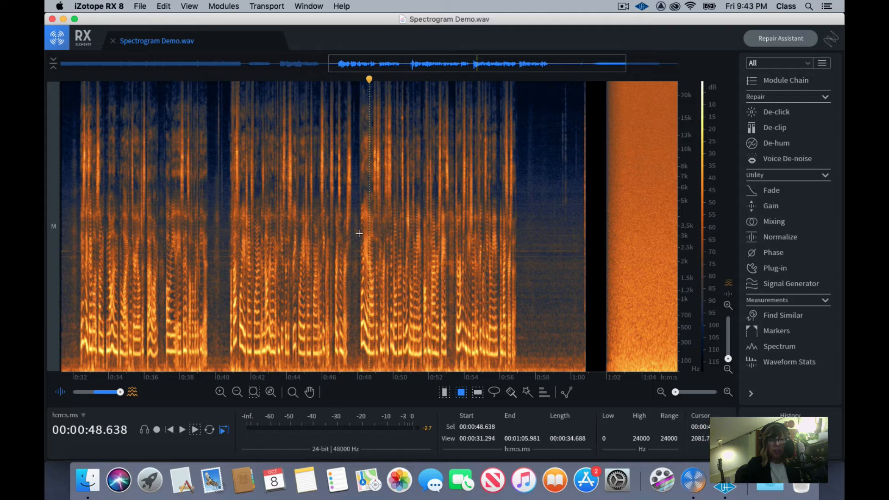
{"action": "key", "text": "super+Down"}
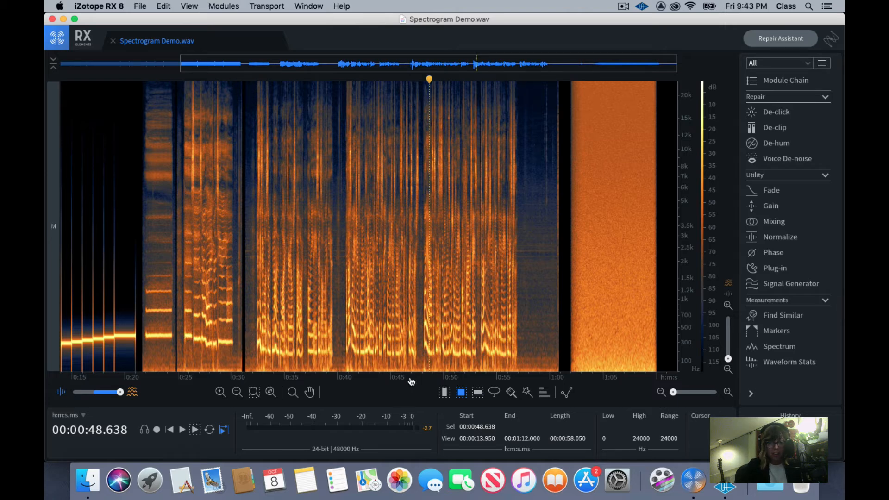
{"action": "left_click_drag", "start_coordinate": [245, 338], "coordinate": [526, 361]}
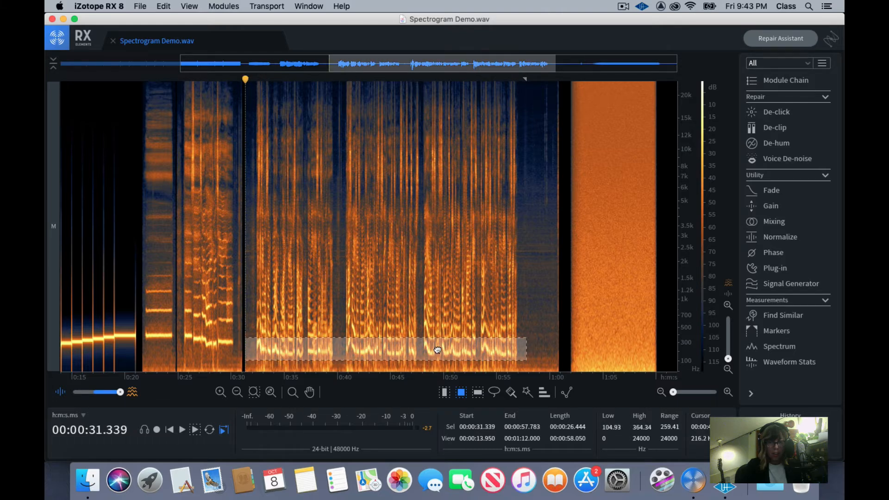
{"action": "left_click_drag", "start_coordinate": [437, 350], "coordinate": [434, 244]}
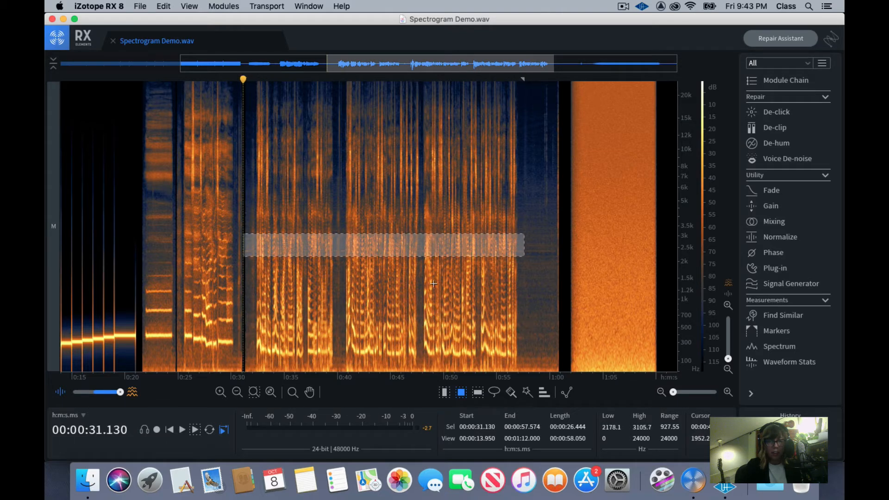
{"action": "left_click", "coordinate": [435, 292]}
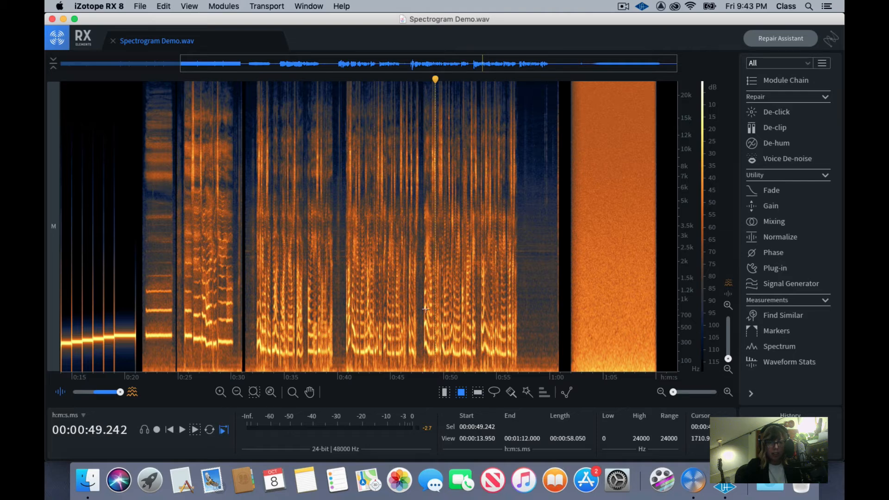
Select about 3691 to 7352 Hz between 35 and 44.2 seconds, and play only that frequency selection
{"action": "left_click_drag", "start_coordinate": [284, 173], "coordinate": [383, 222]}
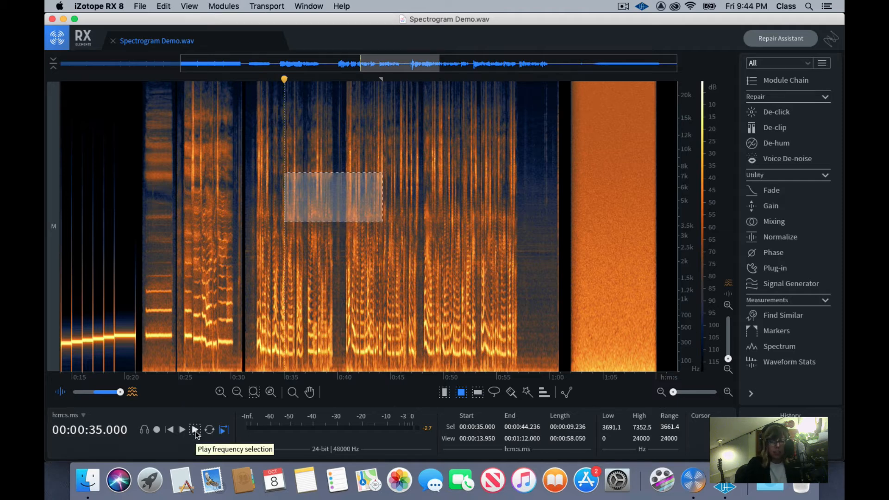
{"action": "left_click", "coordinate": [195, 432]}
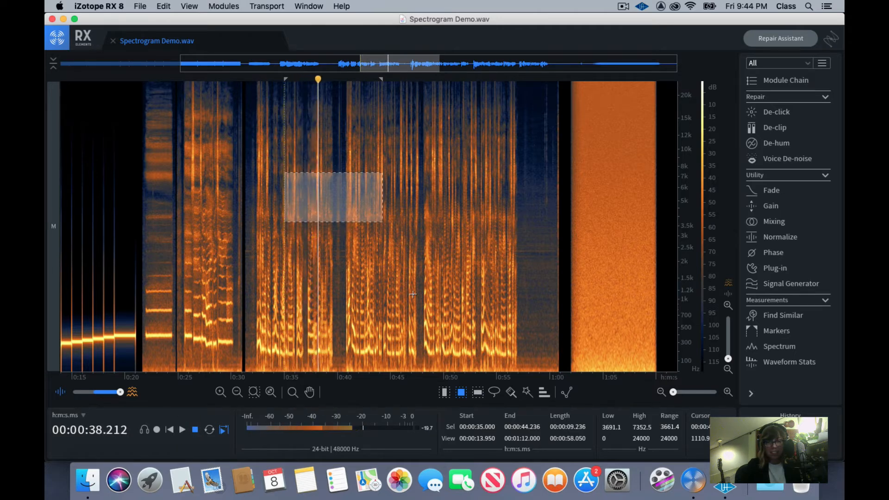
Stop playback, move the frequency selection to about 127 to 817 Hz between 41.6 and 50.8 seconds, and play only that selection
{"action": "left_click", "coordinate": [195, 430]}
{"action": "left_click_drag", "start_coordinate": [330, 214], "coordinate": [399, 351]}
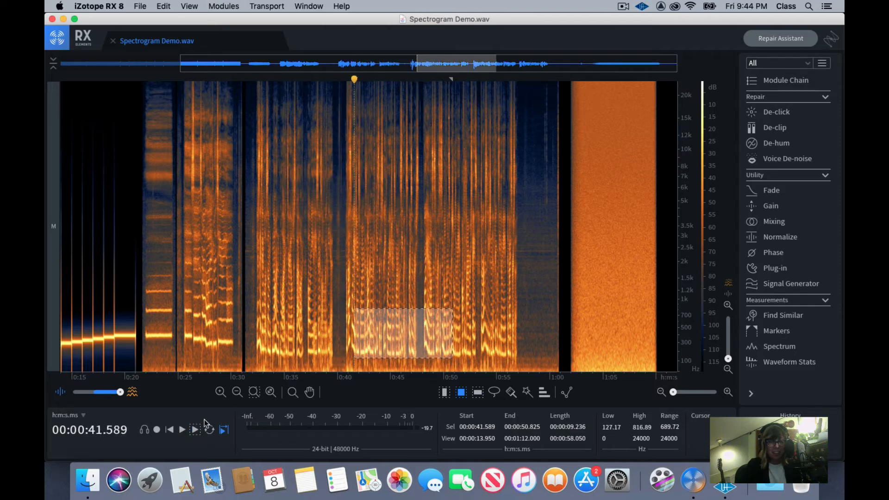
{"action": "left_click", "coordinate": [195, 428]}
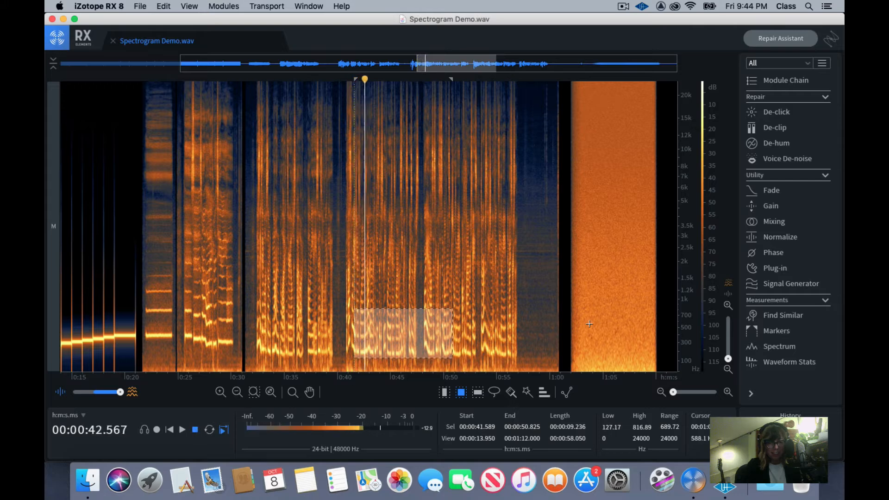
Lower the selection's upper limit to about 350 Hz, move the narrowed selection up the spectrogram, and clear it
{"action": "left_click_drag", "start_coordinate": [415, 309], "coordinate": [426, 340]}
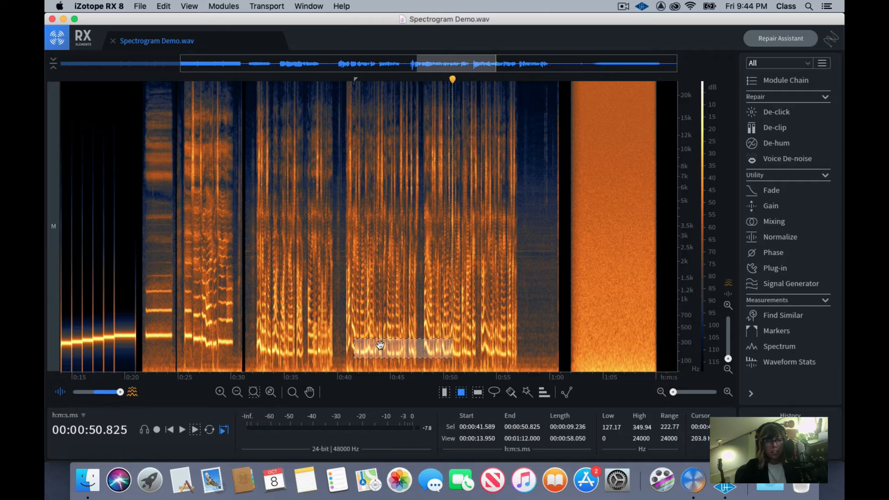
{"action": "left_click_drag", "start_coordinate": [382, 344], "coordinate": [379, 243]}
{"action": "left_click", "coordinate": [360, 273]}
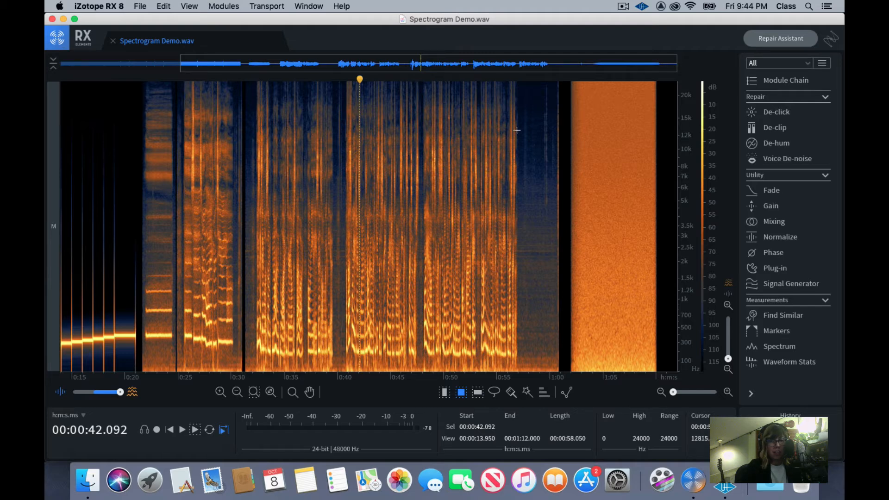
Place the playhead at 48 seconds, switch to time selection, and examine the harmonics around it at closer and wider zoom
{"action": "left_click", "coordinate": [383, 198]}
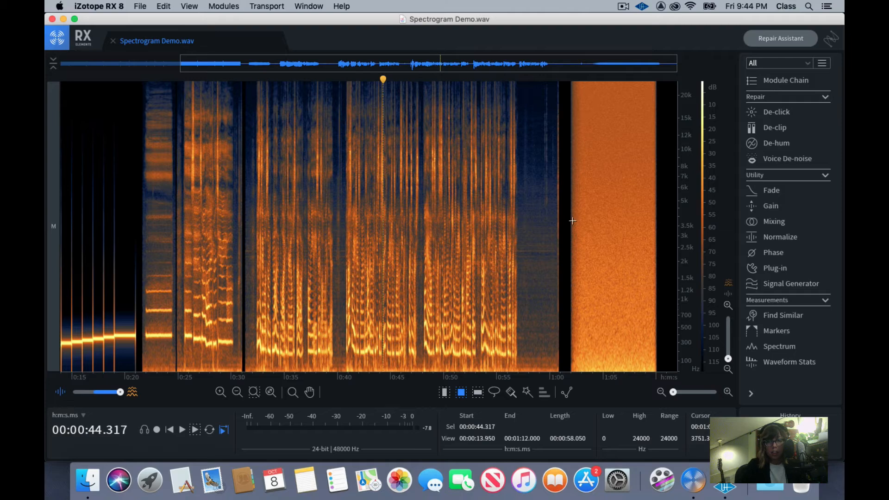
{"action": "left_click", "coordinate": [495, 236]}
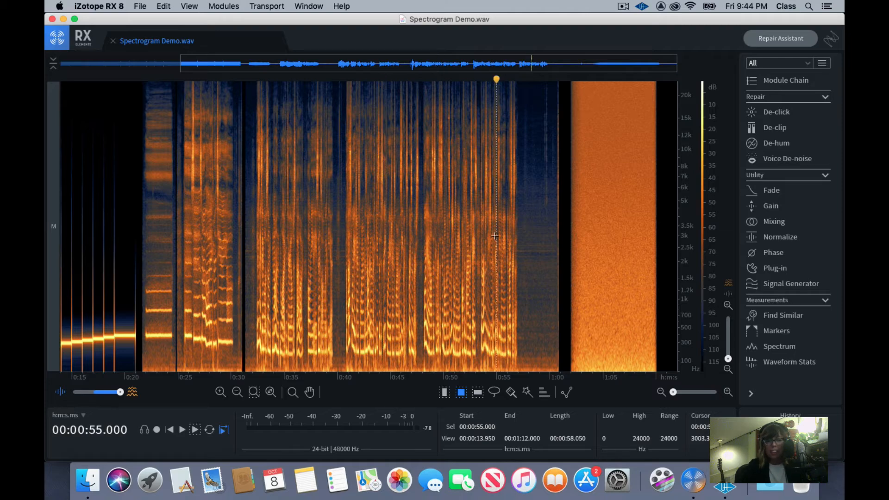
{"action": "key", "text": "super+equal"}
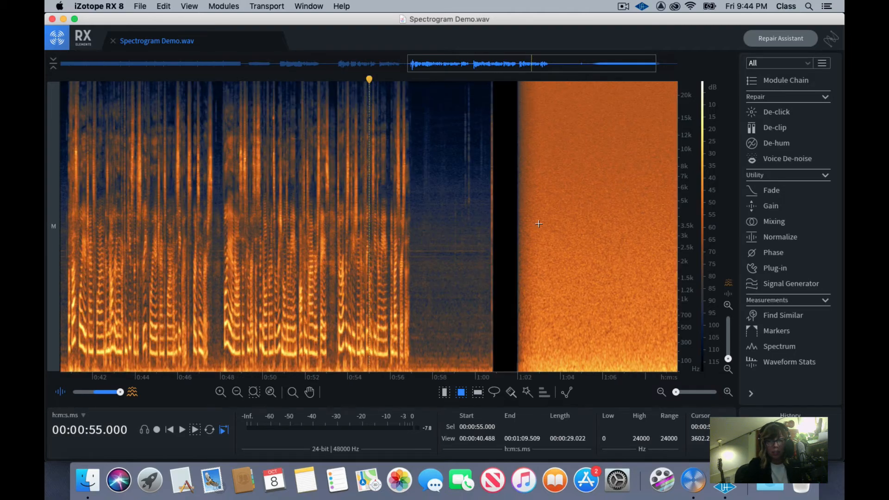
{"action": "left_click", "coordinate": [220, 319]}
{"action": "key", "text": "t"}
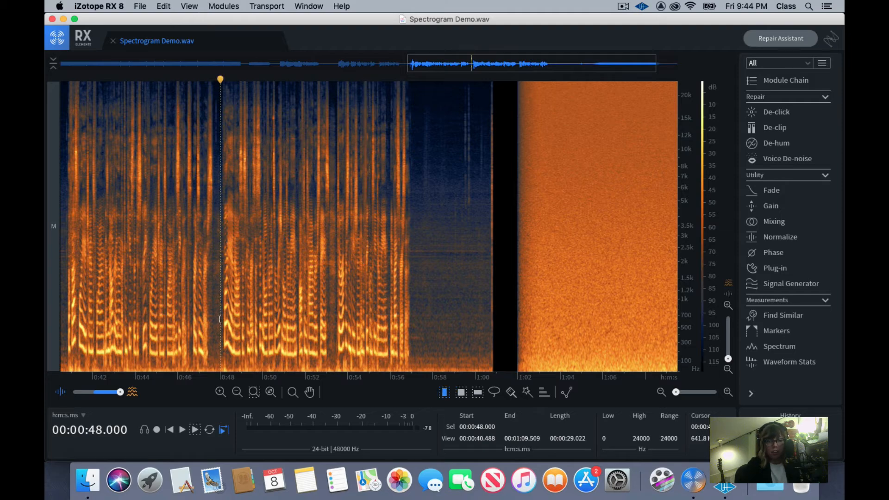
{"action": "key", "text": "super+equal"}
{"action": "key", "text": "super+minus"}
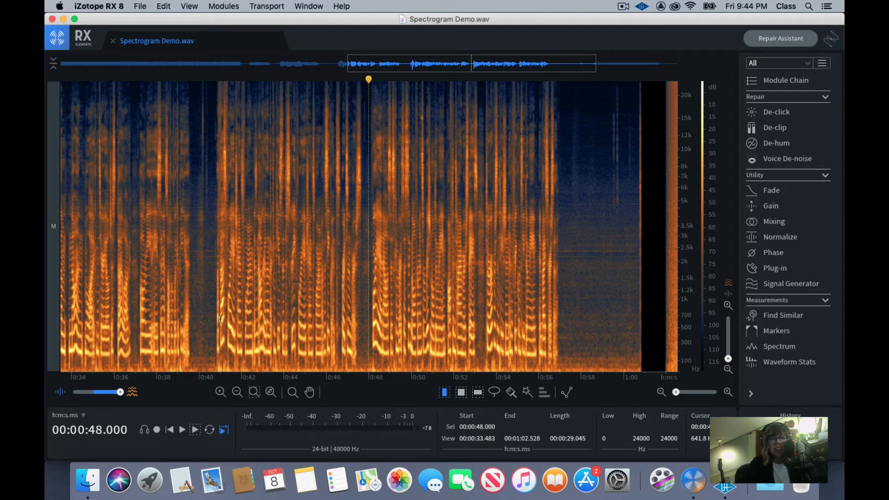
{"action": "key", "text": "super+equal"}
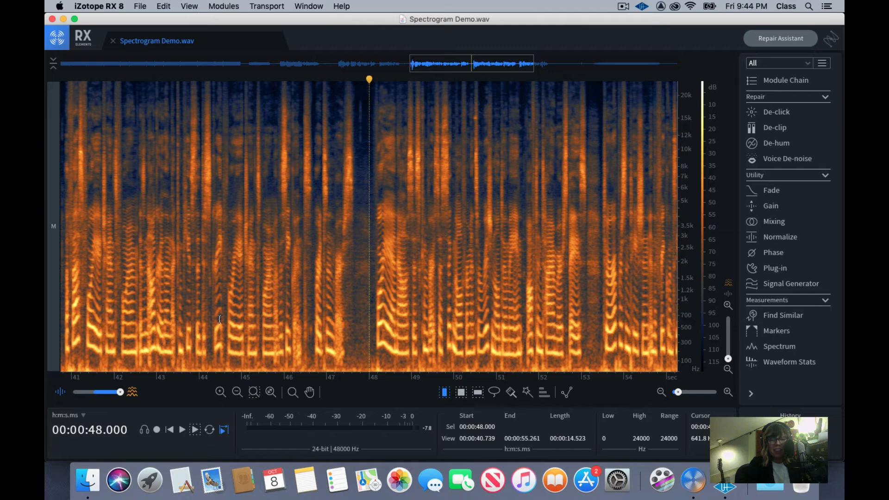
{"action": "key", "text": "super+minus"}
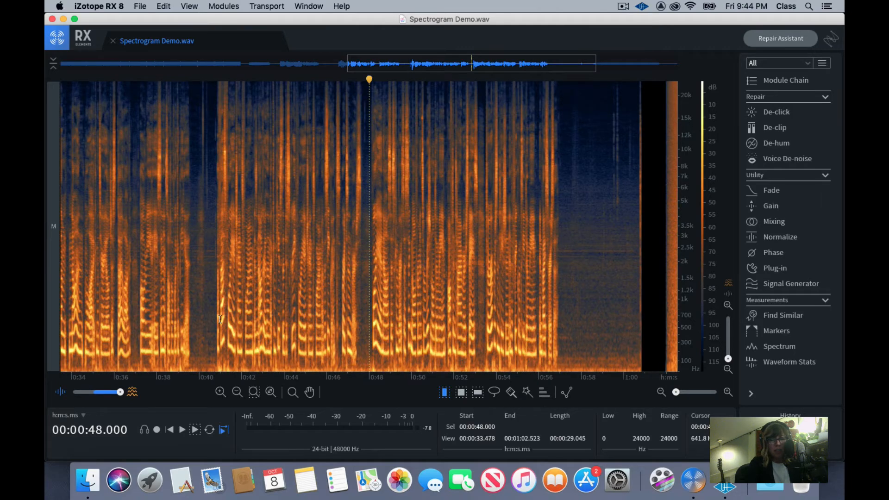
Make a time-frequency selection of about 2736 to 12542 Hz between 45.6 and 46.4 seconds and silence it
{"action": "left_click", "coordinate": [194, 243]}
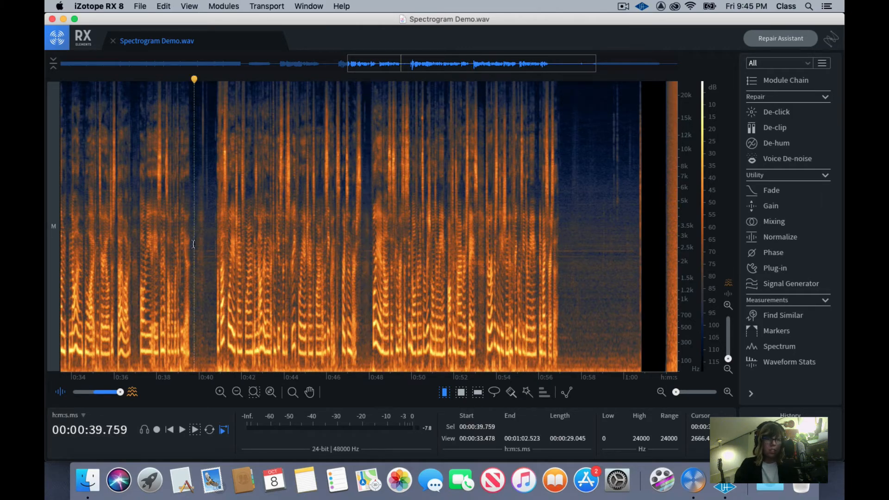
{"action": "left_click", "coordinate": [264, 222]}
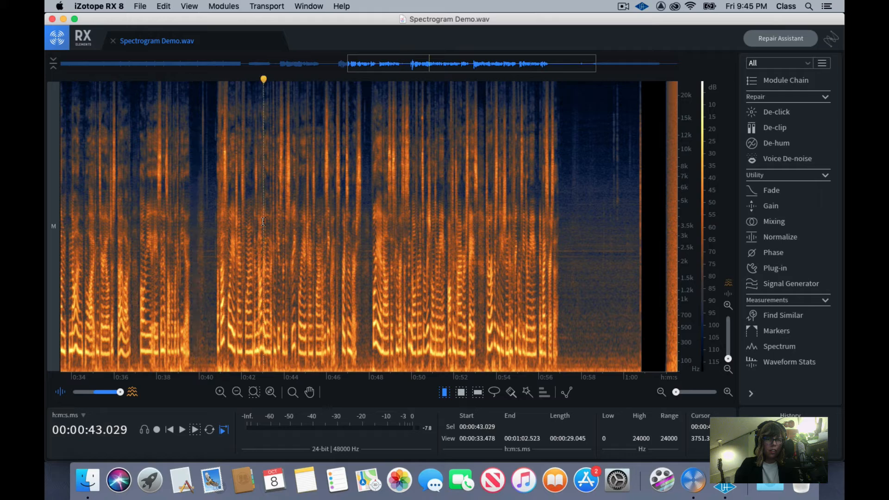
{"action": "left_click", "coordinate": [462, 393]}
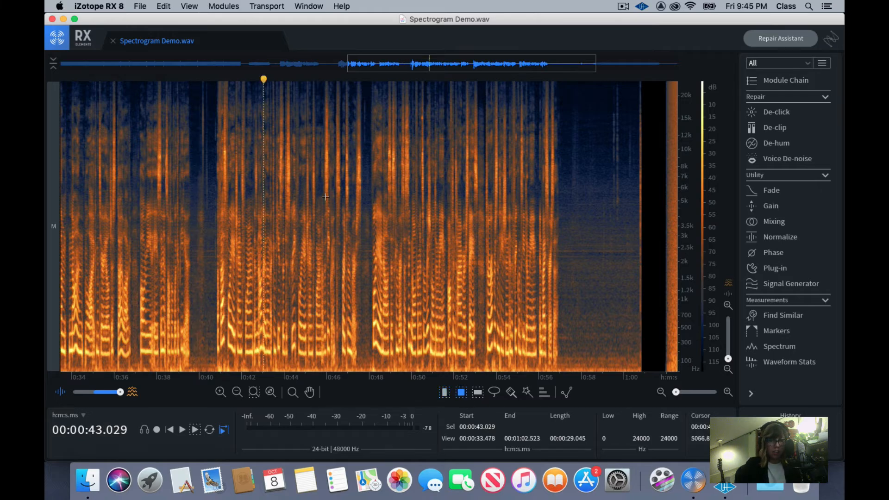
{"action": "left_click", "coordinate": [324, 132]}
{"action": "left_click_drag", "start_coordinate": [324, 132], "coordinate": [336, 241]}
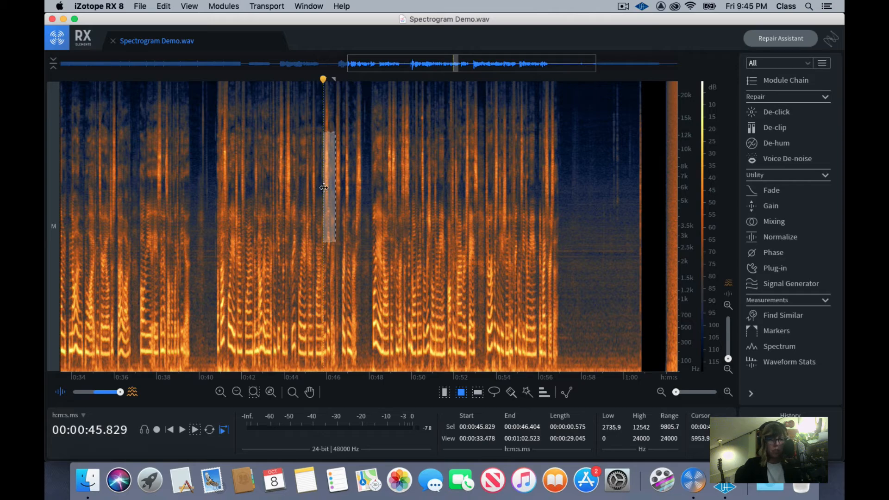
{"action": "left_click_drag", "start_coordinate": [326, 189], "coordinate": [321, 188]}
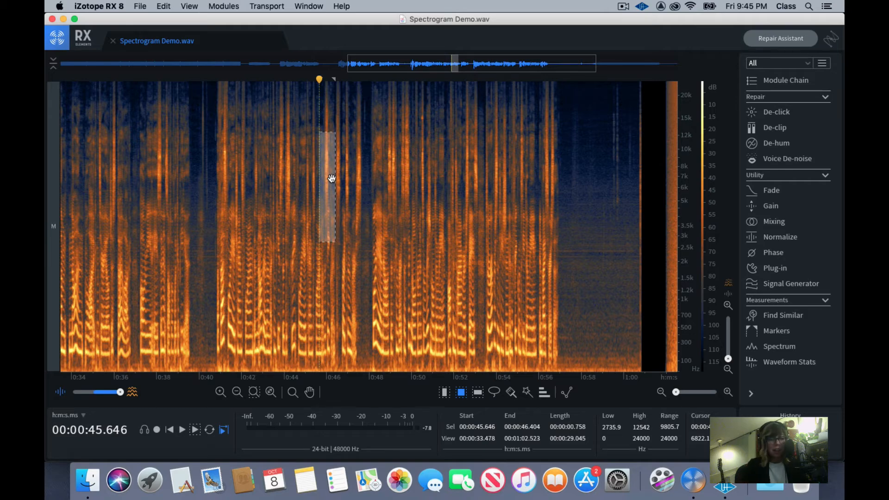
{"action": "key", "text": "Delete"}
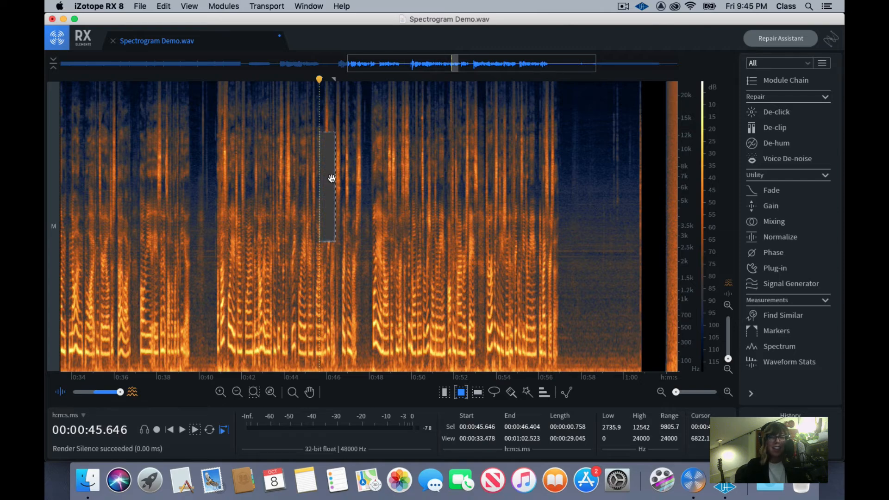
Play across the silenced block from about 45 seconds, stop just past 48 seconds, and undo the silencing
{"action": "scroll", "coordinate": [327, 176], "scroll_direction": "left", "scroll_amount": 1}
{"action": "left_click", "coordinate": [311, 160]}
{"action": "left_click", "coordinate": [311, 164]}
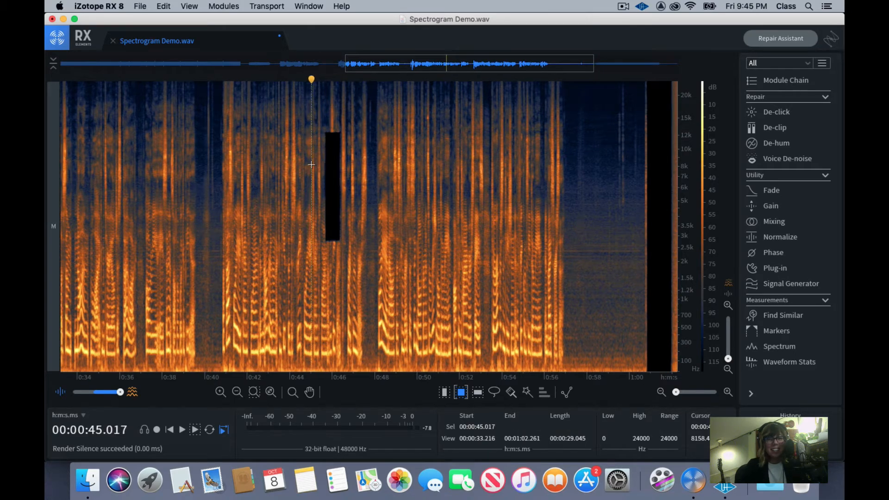
{"action": "scroll", "coordinate": [311, 165], "scroll_direction": "up", "scroll_amount": 1}
{"action": "scroll", "coordinate": [319, 146], "scroll_direction": "down", "scroll_amount": 1}
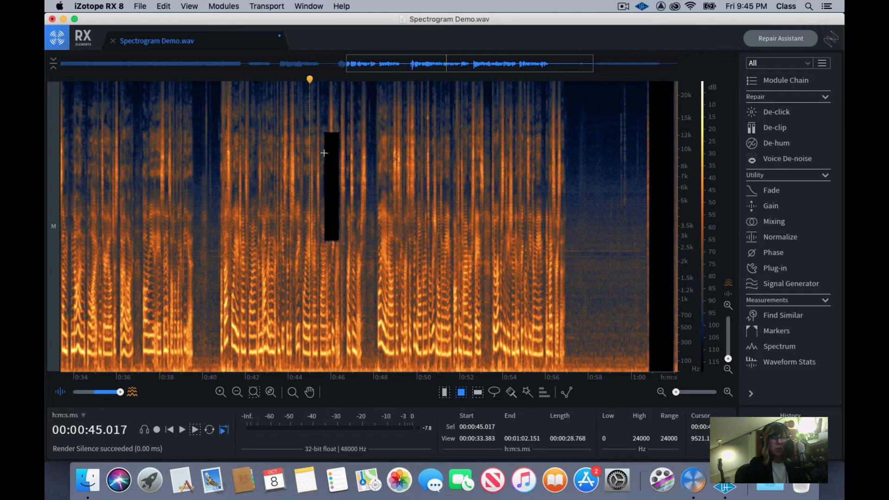
{"action": "key", "text": "space"}
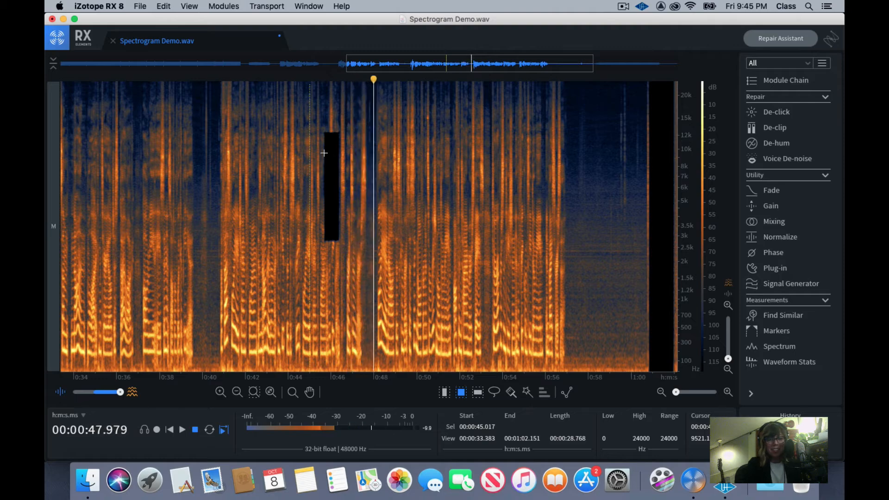
{"action": "key", "text": "space"}
{"action": "left_click", "coordinate": [325, 158]}
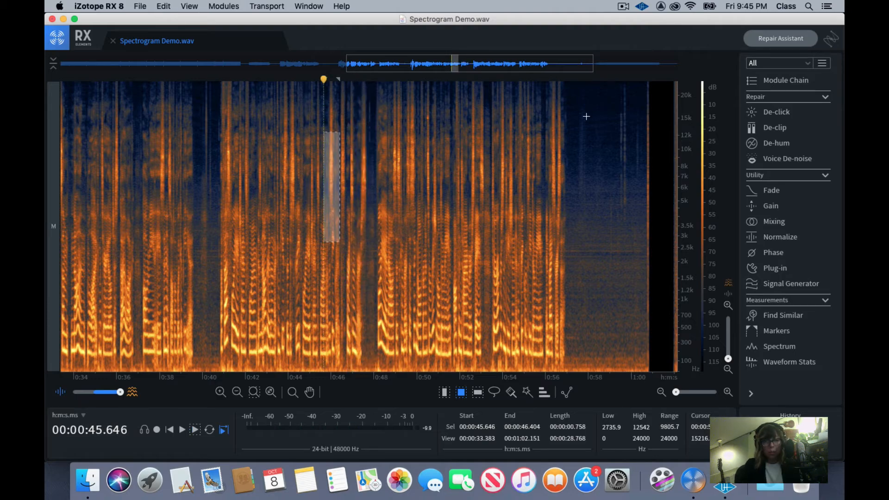
Try silencing about 14579 to 18562 Hz between 56.5 and 59.8 seconds, then clear the selection
{"action": "left_click_drag", "start_coordinate": [558, 101], "coordinate": [627, 121]}
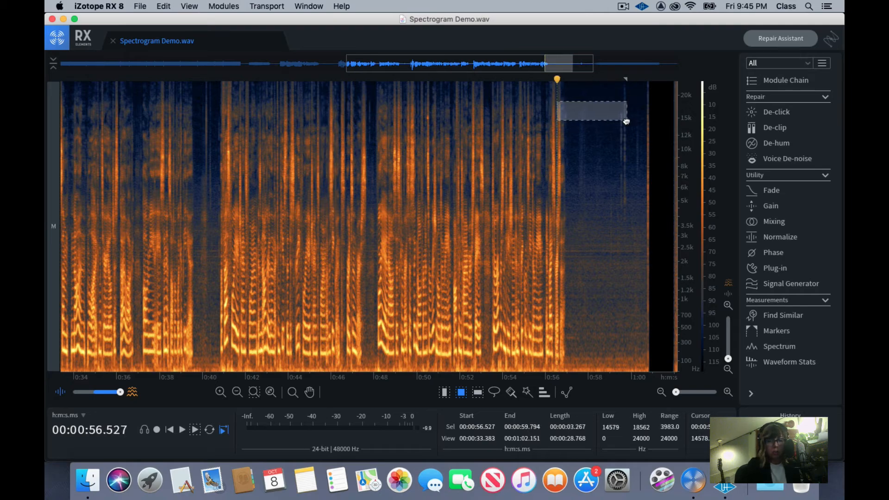
{"action": "key", "text": "BackSpace"}
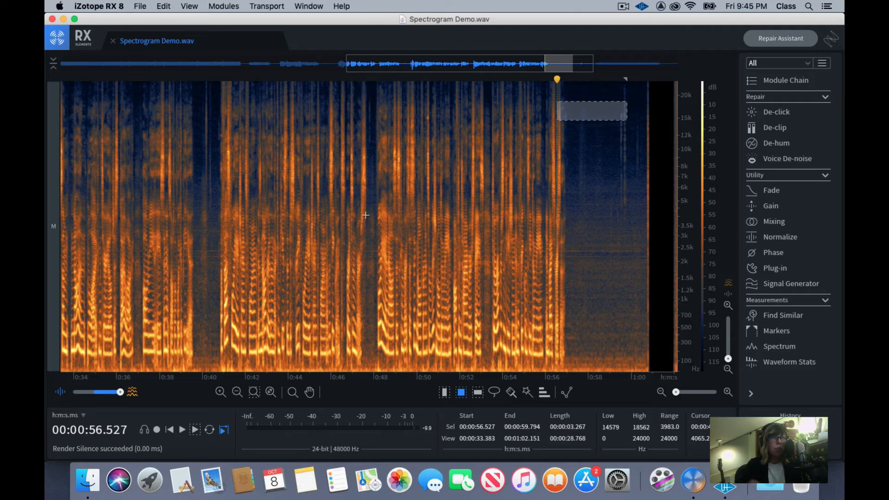
{"action": "left_click", "coordinate": [637, 233]}
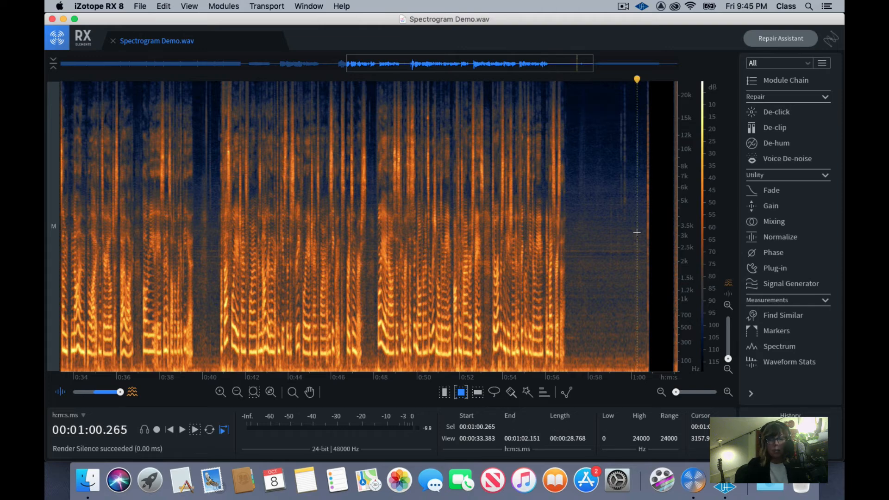
Place the playhead in the silent gap at about 1:01.4 and play the noise block until about 1:05
{"action": "left_click", "coordinate": [616, 288]}
{"action": "scroll", "coordinate": [616, 288], "scroll_direction": "down", "scroll_amount": 2}
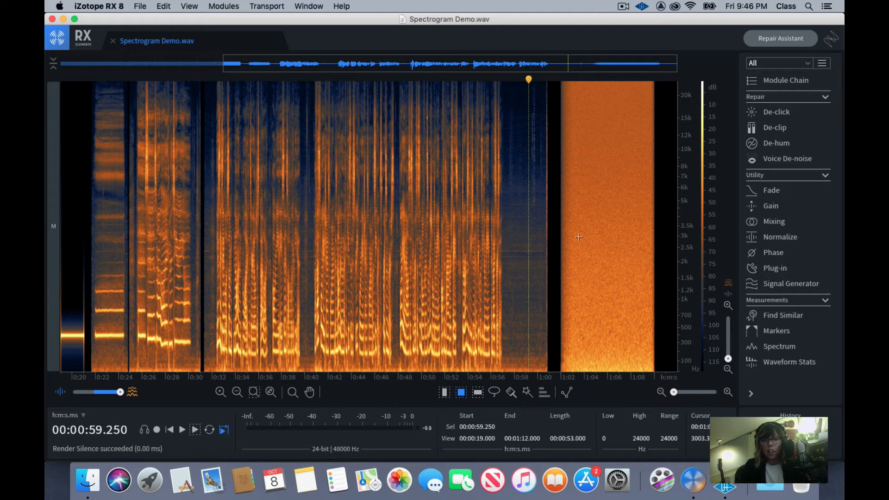
{"action": "left_click", "coordinate": [556, 235]}
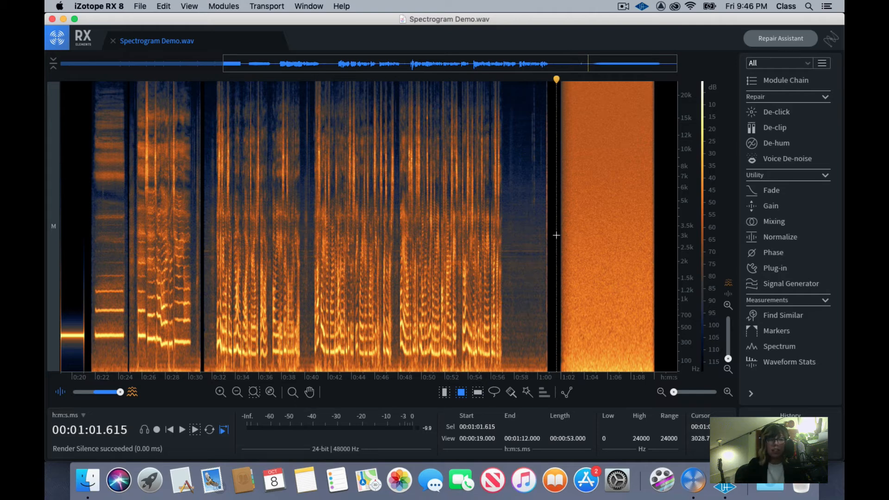
{"action": "scroll", "coordinate": [556, 236], "scroll_direction": "up", "scroll_amount": 3}
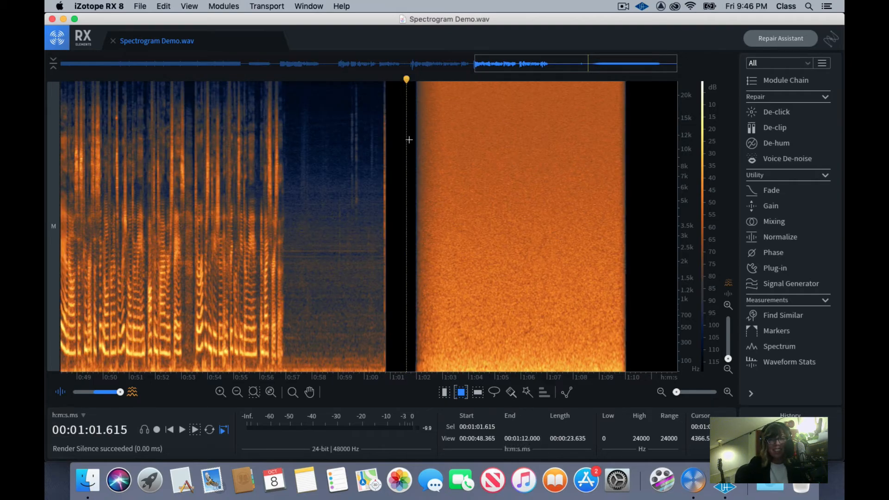
{"action": "left_click", "coordinate": [406, 189]}
{"action": "left_click", "coordinate": [401, 190]}
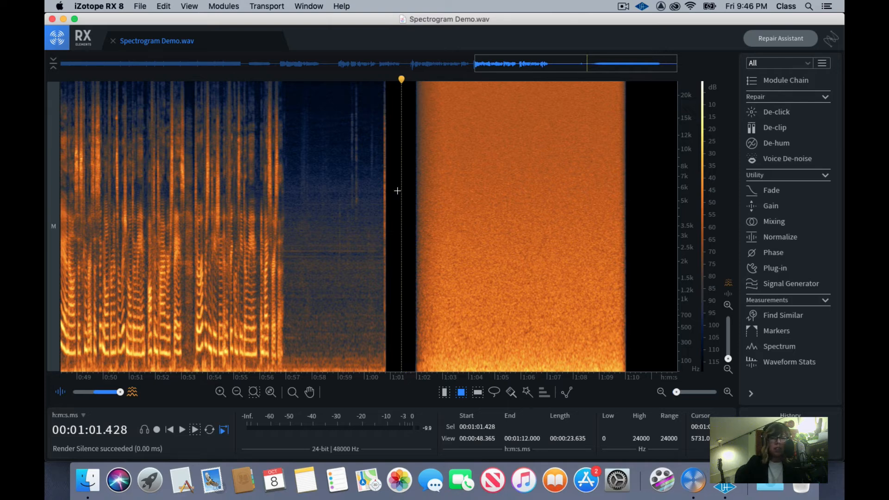
{"action": "key", "text": "space"}
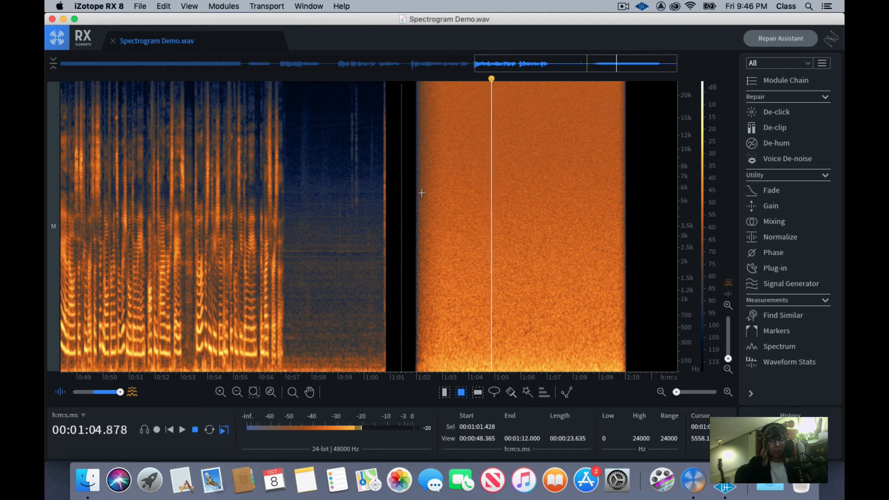
{"action": "key", "text": "space"}
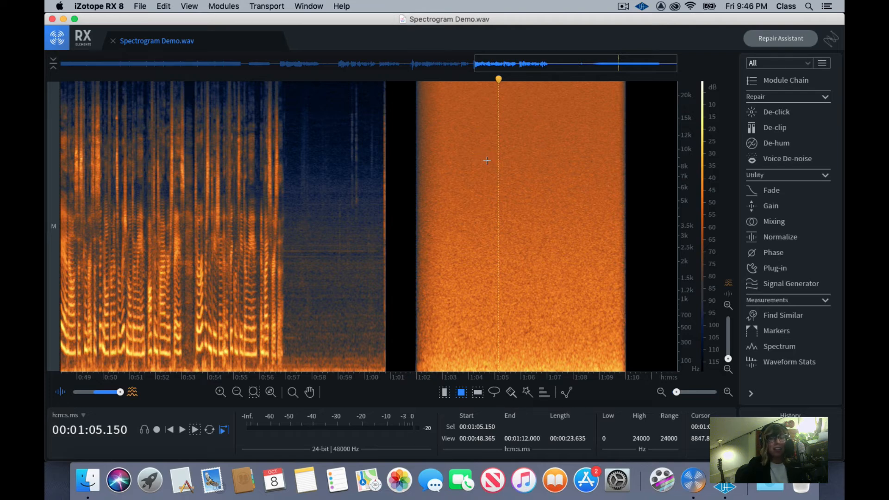
Place the playhead in the gap at about 31.1 seconds, with the section from 18.8 seconds to 1:12 in view
{"action": "left_click", "coordinate": [403, 213]}
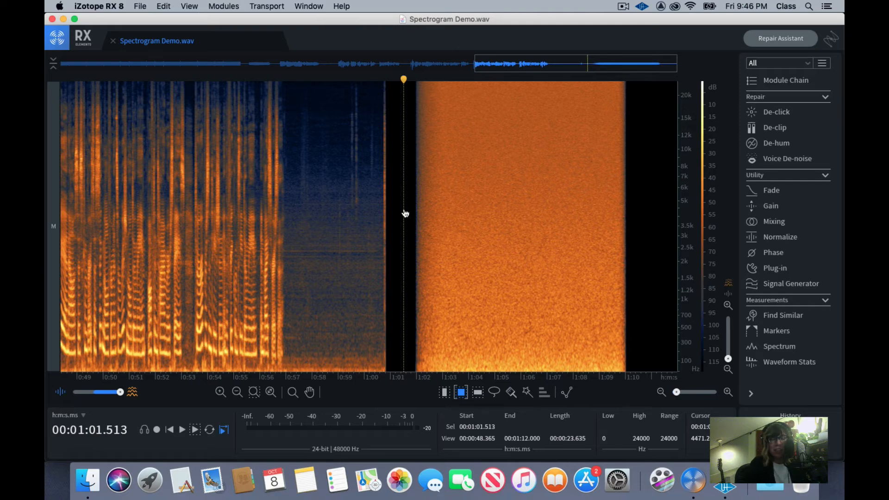
{"action": "scroll", "coordinate": [404, 208], "scroll_direction": "down", "scroll_amount": 2}
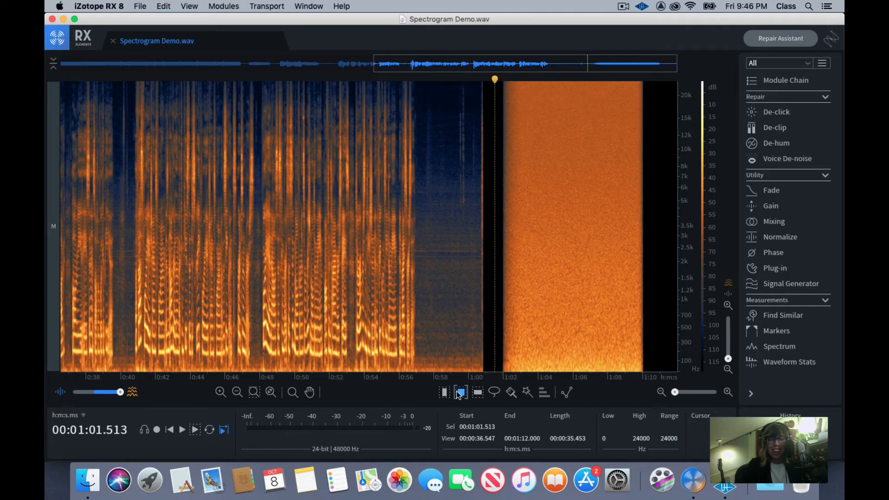
{"action": "left_click", "coordinate": [431, 292]}
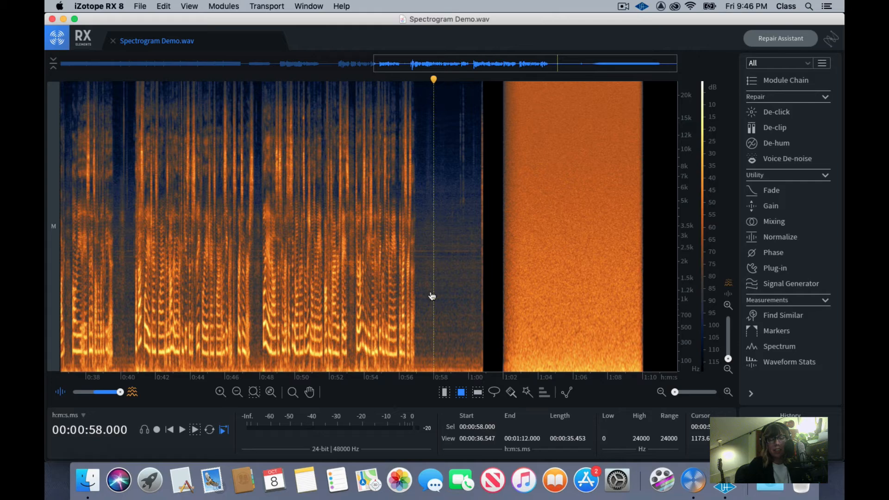
{"action": "scroll", "coordinate": [432, 296], "scroll_direction": "down", "scroll_amount": 2}
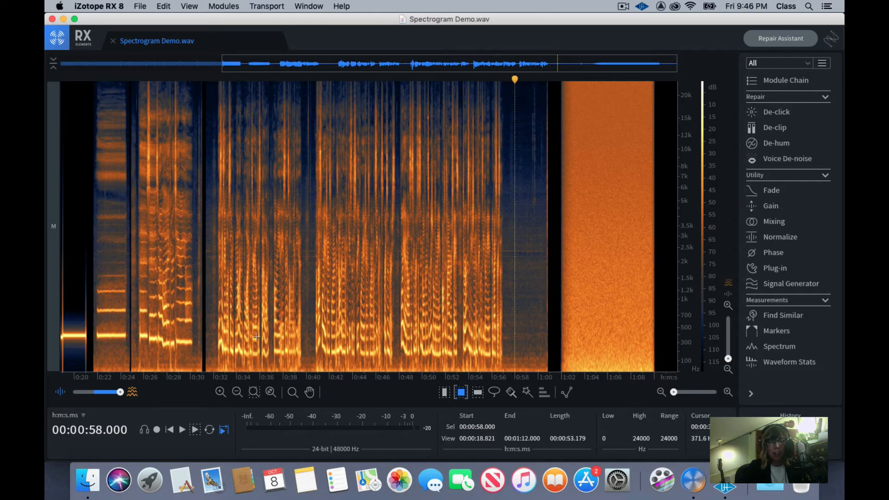
{"action": "left_click", "coordinate": [202, 292]}
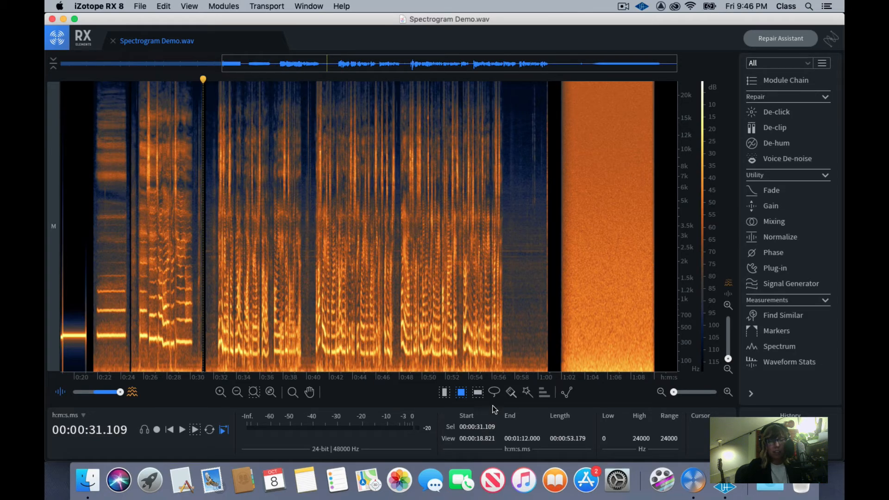
Try time selections over the speech from about 31.3 seconds to 1:01.7 and over the noise block, then place the playhead at about 59 seconds
{"action": "left_click", "coordinate": [444, 392]}
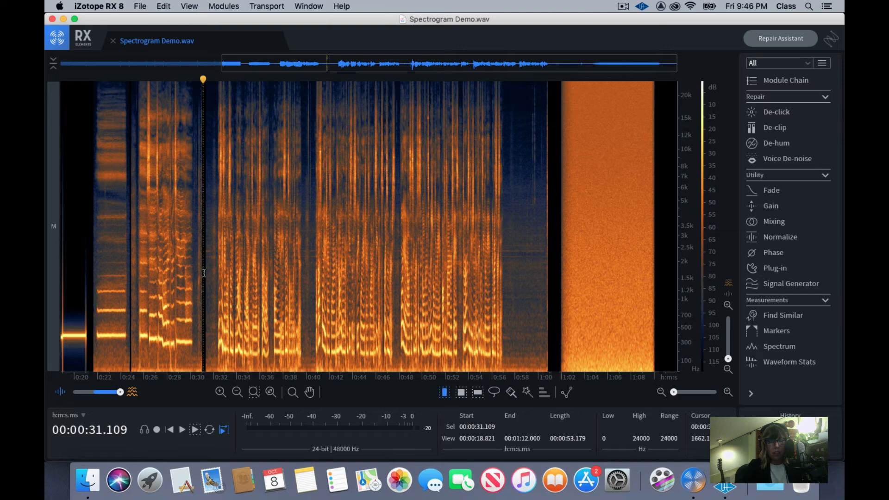
{"action": "left_click_drag", "start_coordinate": [205, 273], "coordinate": [538, 271]}
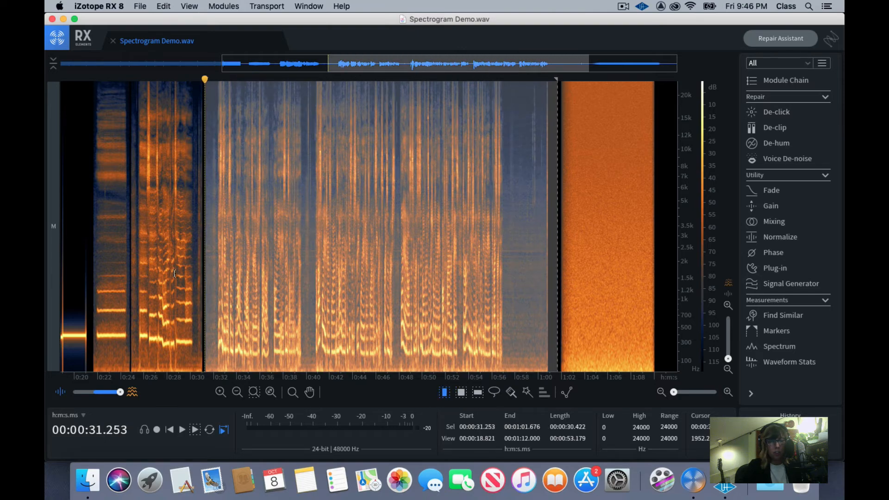
{"action": "left_click", "coordinate": [161, 258]}
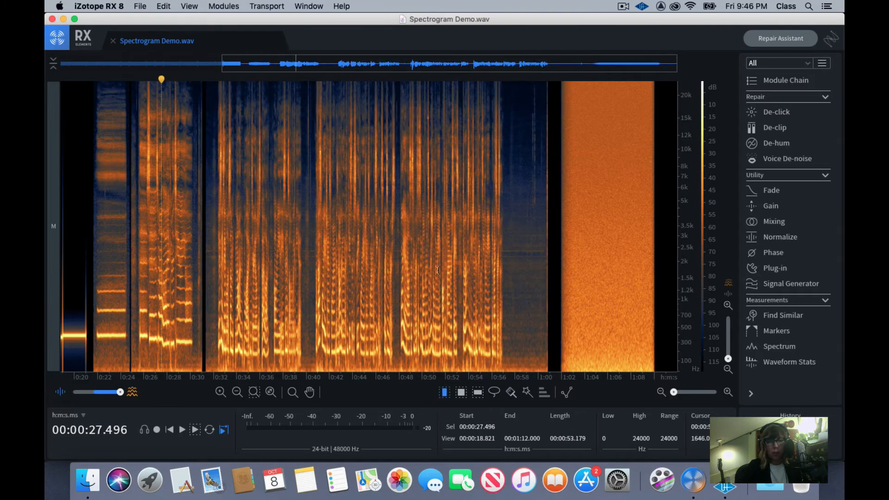
{"action": "left_click_drag", "start_coordinate": [556, 264], "coordinate": [662, 264]}
{"action": "left_click", "coordinate": [552, 251]}
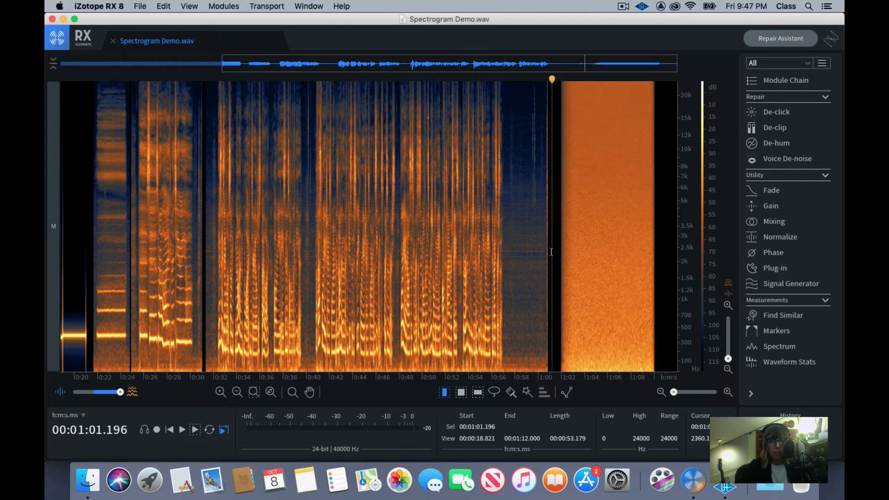
{"action": "left_click", "coordinate": [526, 277]}
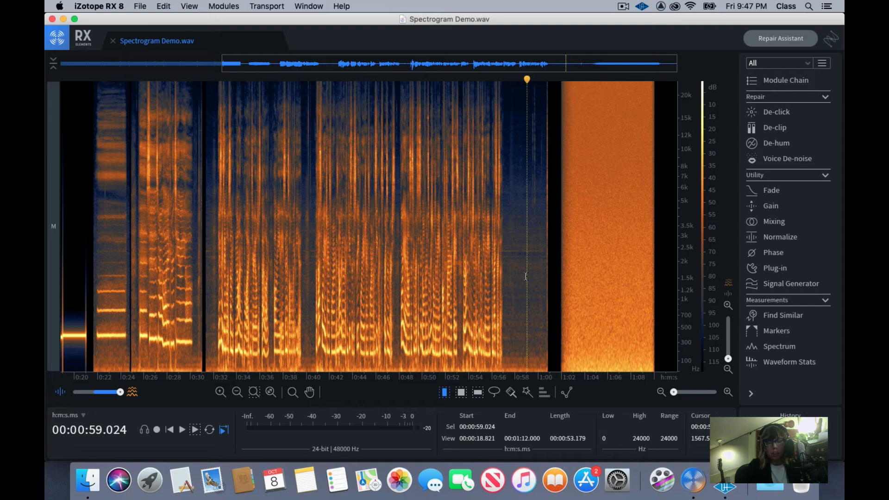
Open Voice De-noise, turn off its adaptive mode, and move its window clear of the background noise after the speech
{"action": "key", "text": "super+equal"}
{"action": "key", "text": "super+minus"}
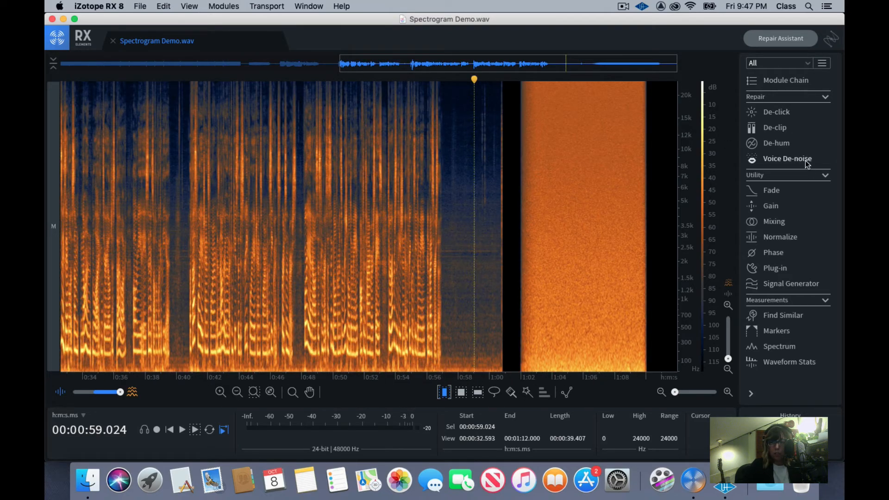
{"action": "left_click", "coordinate": [787, 160]}
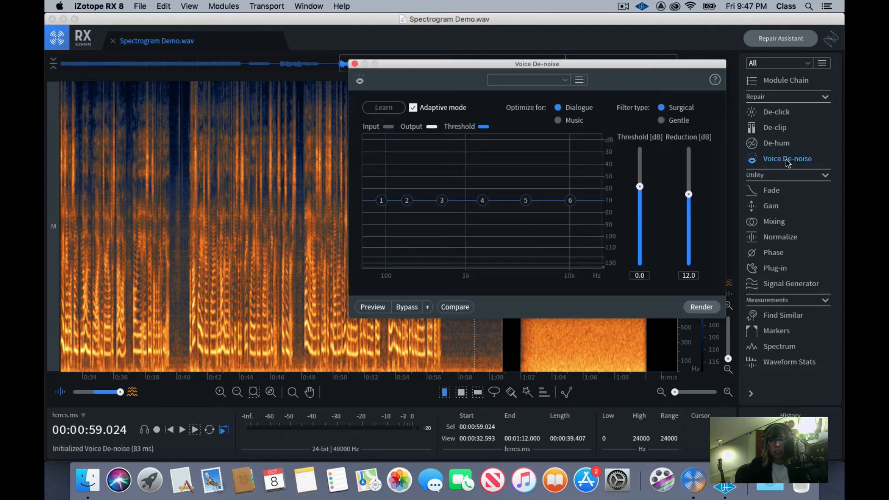
{"action": "left_click_drag", "start_coordinate": [561, 63], "coordinate": [389, 114]}
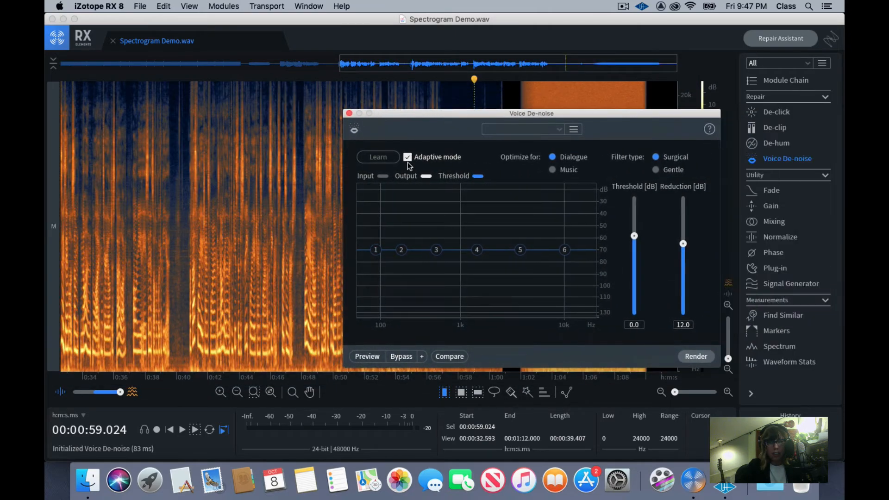
{"action": "left_click", "coordinate": [407, 158]}
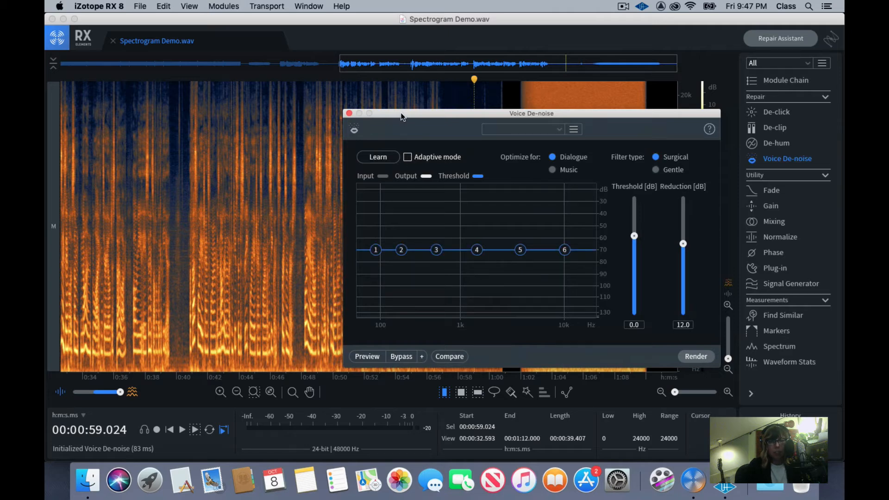
{"action": "left_click_drag", "start_coordinate": [401, 116], "coordinate": [402, 121]}
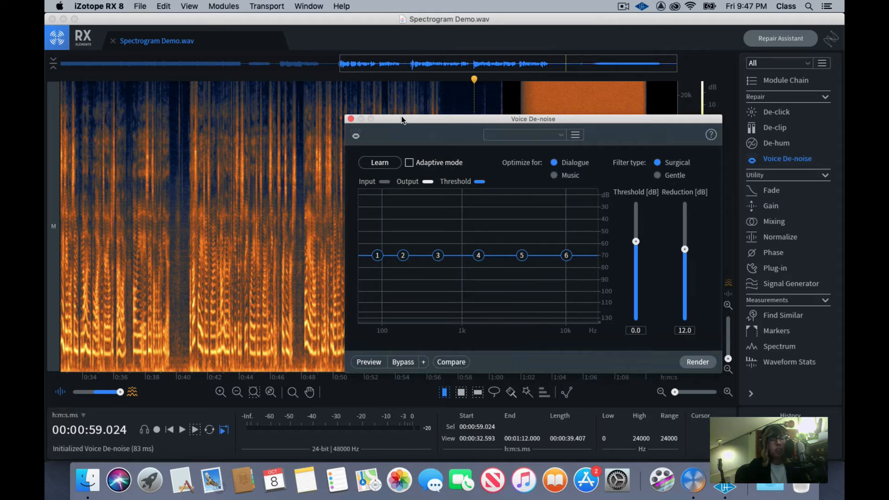
{"action": "left_click_drag", "start_coordinate": [402, 120], "coordinate": [199, 102]}
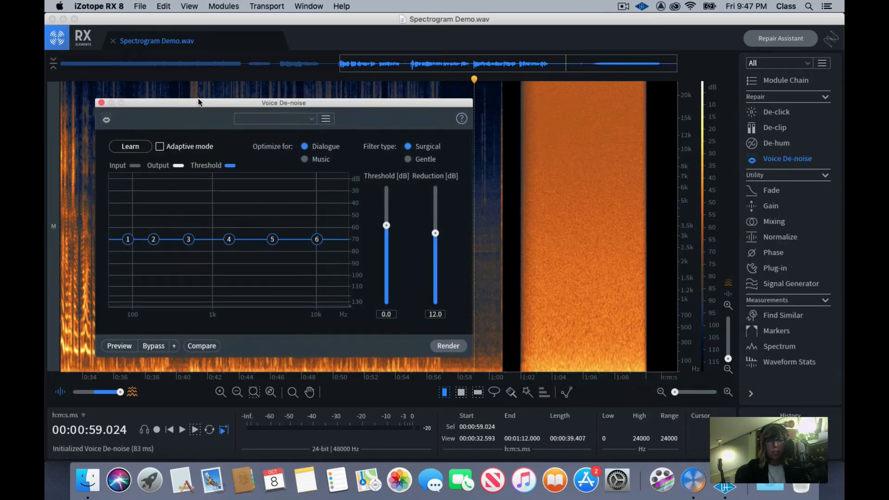
{"action": "left_click_drag", "start_coordinate": [264, 103], "coordinate": [102, 152]}
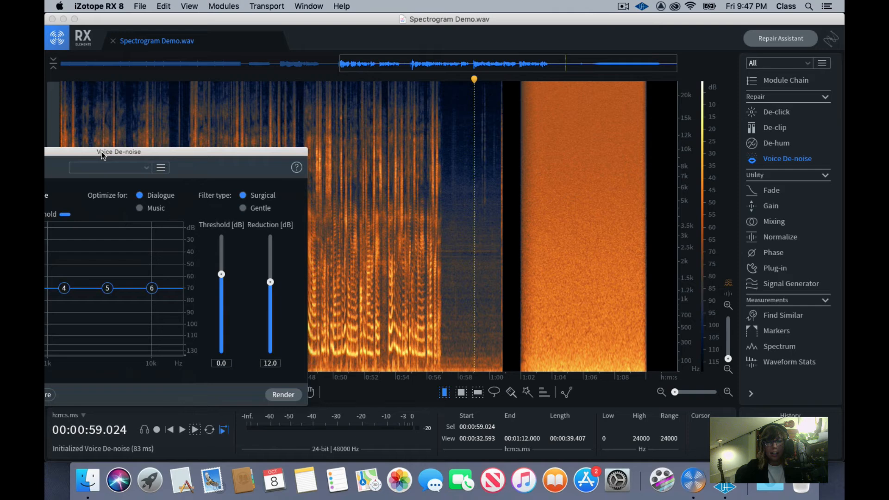
Play the background noise after the speech from about 57.3 seconds to 1:00.1, then return the playhead to about 57.5 seconds
{"action": "left_click", "coordinate": [453, 207]}
{"action": "left_click", "coordinate": [449, 206]}
{"action": "left_click", "coordinate": [440, 207]}
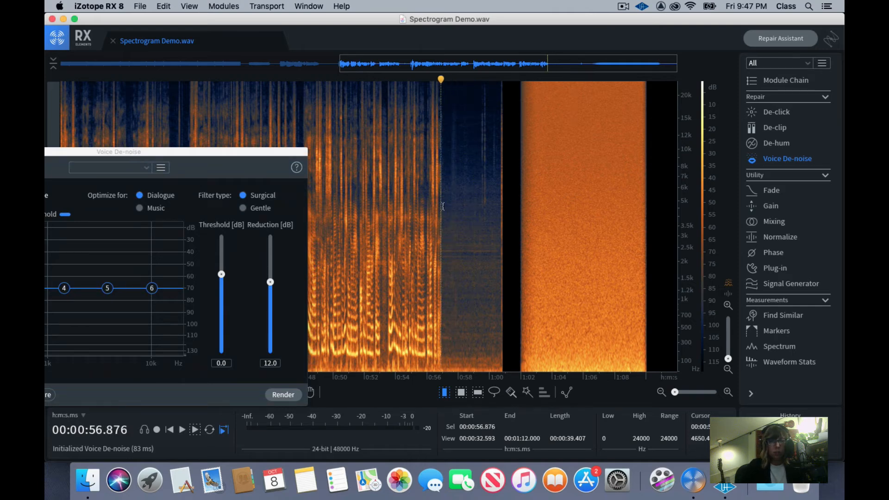
{"action": "left_click", "coordinate": [446, 206]}
{"action": "key", "text": "space"}
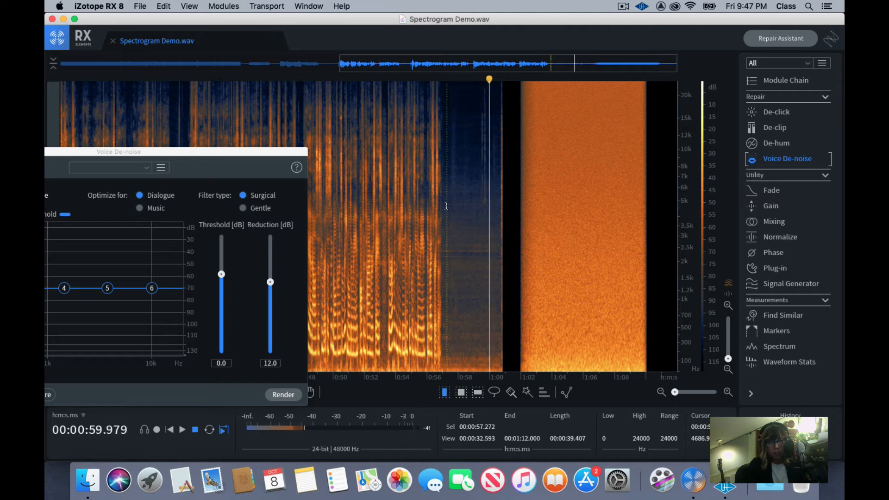
{"action": "key", "text": "space"}
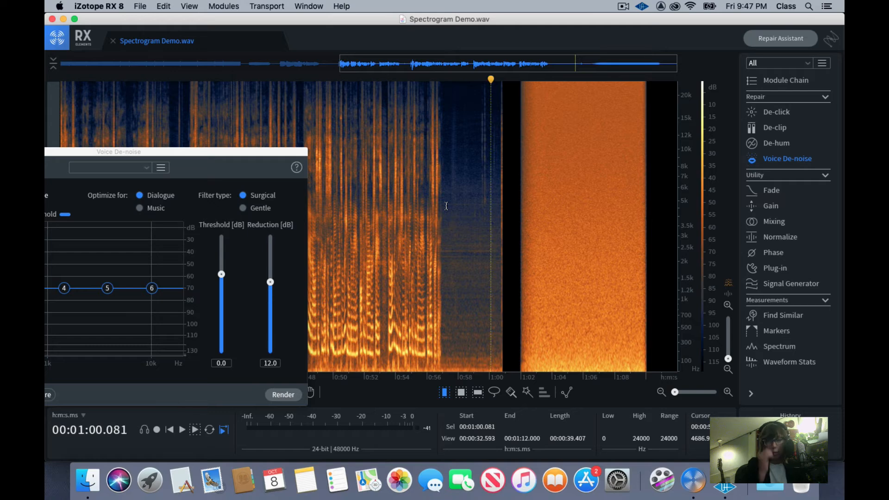
{"action": "left_click", "coordinate": [449, 205]}
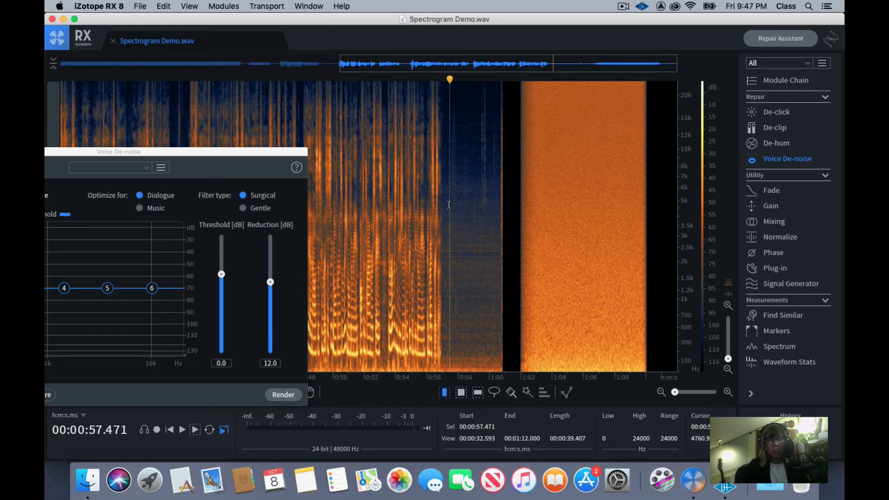
Try a time selection from 57.7 to 59.5 seconds and frequency bands of about 1111–2178 Hz and 2644–6045 Hz, then clear them with time selection
{"action": "left_click_drag", "start_coordinate": [177, 150], "coordinate": [193, 134]}
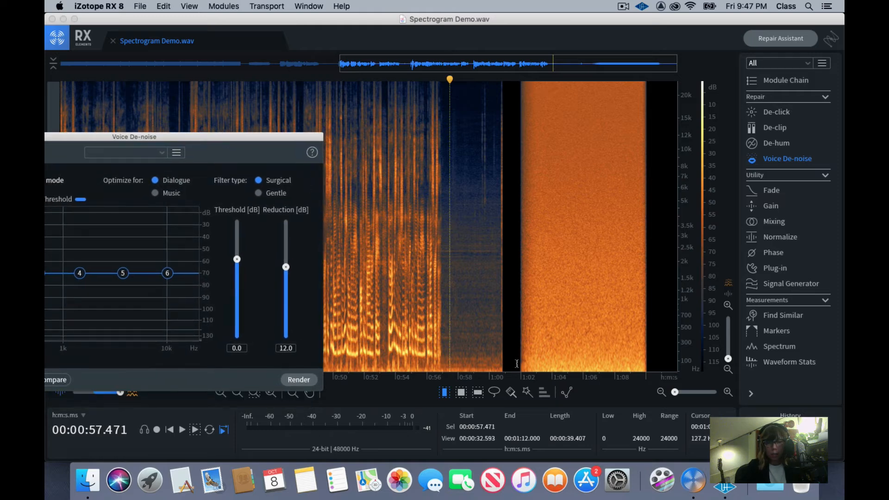
{"action": "left_click_drag", "start_coordinate": [453, 301], "coordinate": [482, 303]}
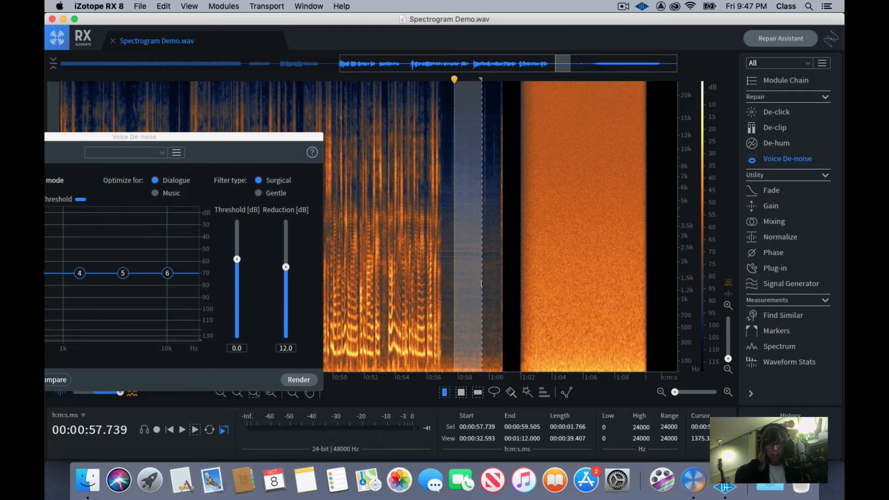
{"action": "left_click", "coordinate": [478, 393]}
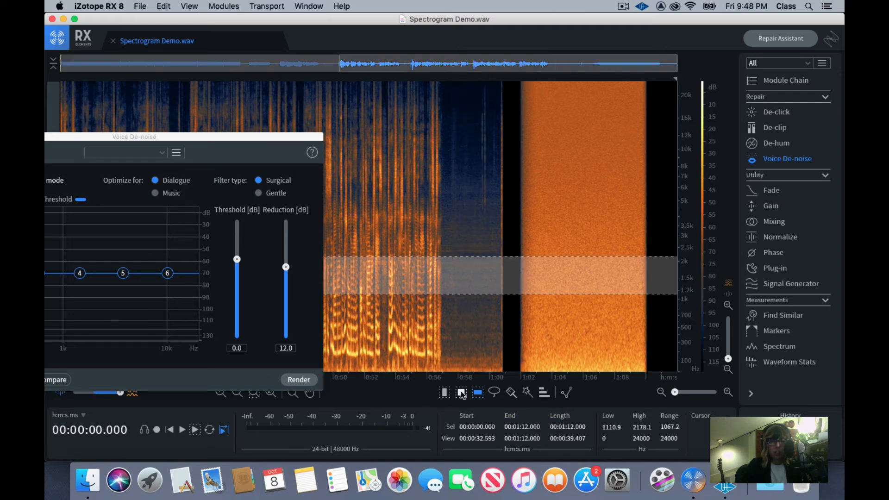
{"action": "left_click_drag", "start_coordinate": [453, 187], "coordinate": [455, 244]}
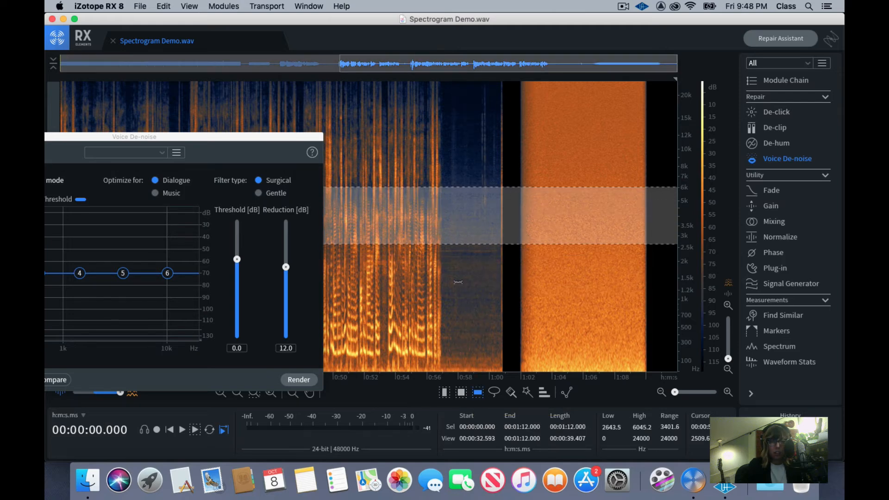
{"action": "left_click", "coordinate": [445, 393]}
{"action": "left_click", "coordinate": [456, 163]}
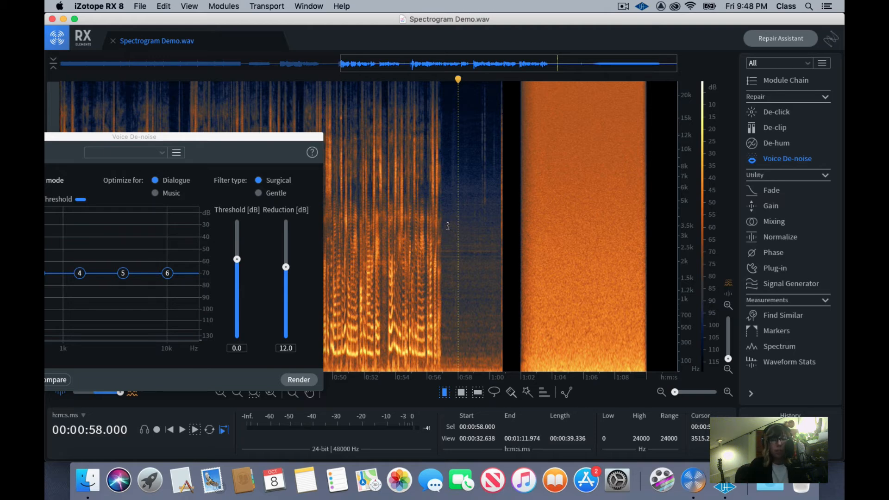
Select the background noise from 58.0 to about 59.35 seconds, just before the faint vertical streak, and play it
{"action": "scroll", "coordinate": [448, 226], "scroll_direction": "left", "scroll_amount": 1}
{"action": "left_click", "coordinate": [481, 141]}
{"action": "scroll", "coordinate": [482, 142], "scroll_direction": "up", "scroll_amount": 1}
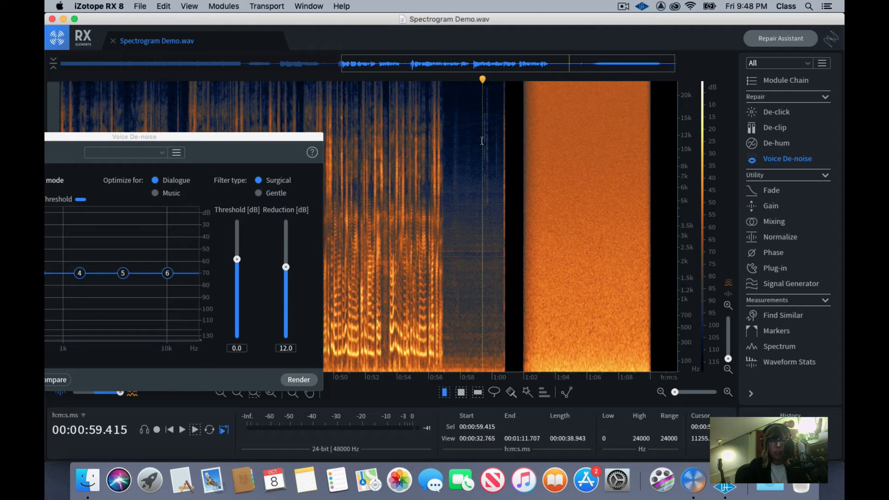
{"action": "scroll", "coordinate": [490, 136], "scroll_direction": "down", "scroll_amount": 1}
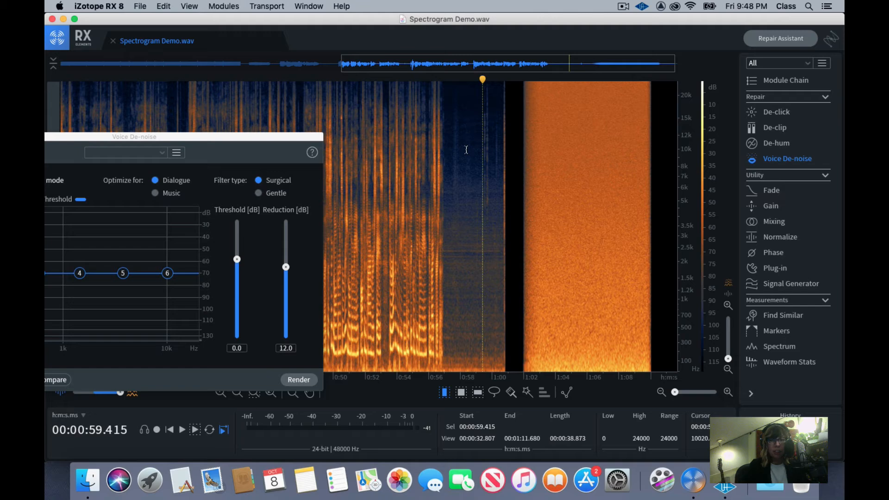
{"action": "left_click_drag", "start_coordinate": [460, 152], "coordinate": [482, 150]}
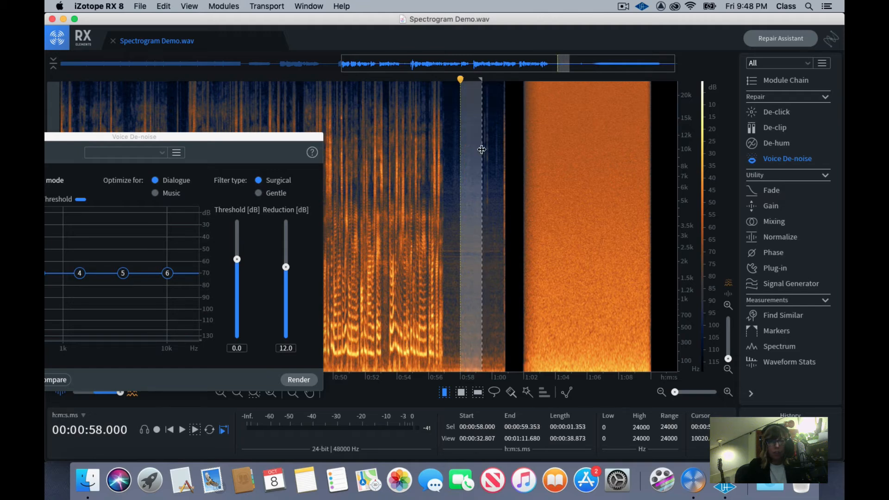
{"action": "key", "text": "space"}
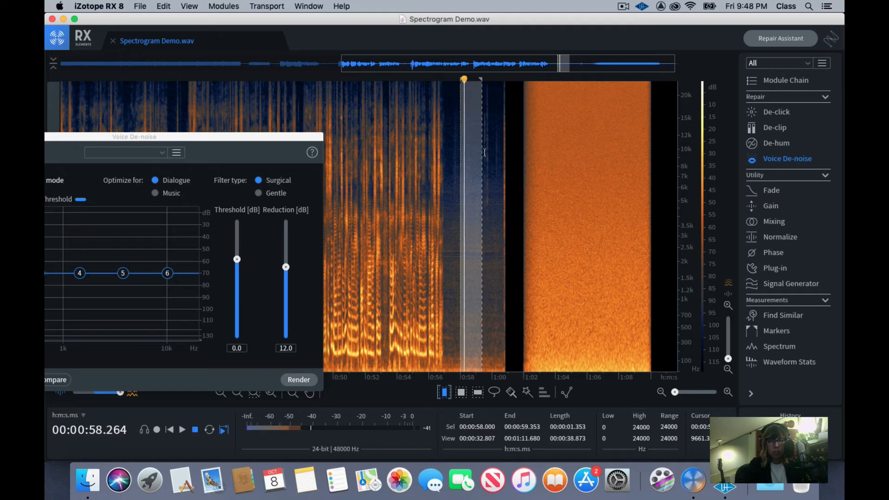
{"action": "key", "text": "space"}
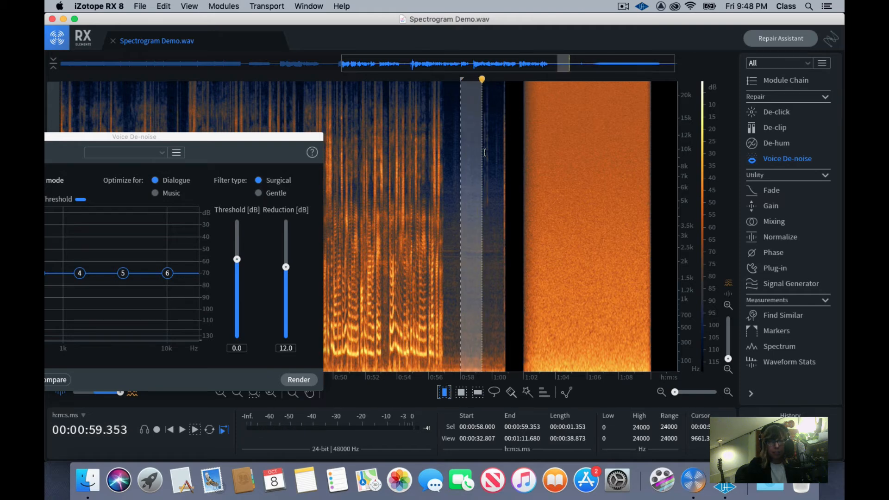
Extend the start of the background noise selection to about 57.5 seconds and play the selection
{"action": "scroll", "coordinate": [484, 153], "scroll_direction": "left", "scroll_amount": 3}
{"action": "left_click_drag", "start_coordinate": [486, 152], "coordinate": [482, 152]}
{"action": "scroll", "coordinate": [480, 153], "scroll_direction": "right", "scroll_amount": 1}
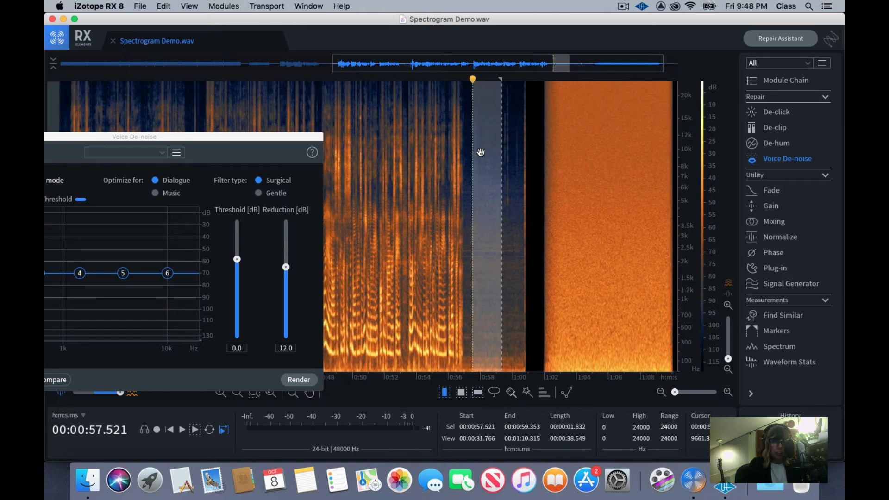
{"action": "key", "text": "space"}
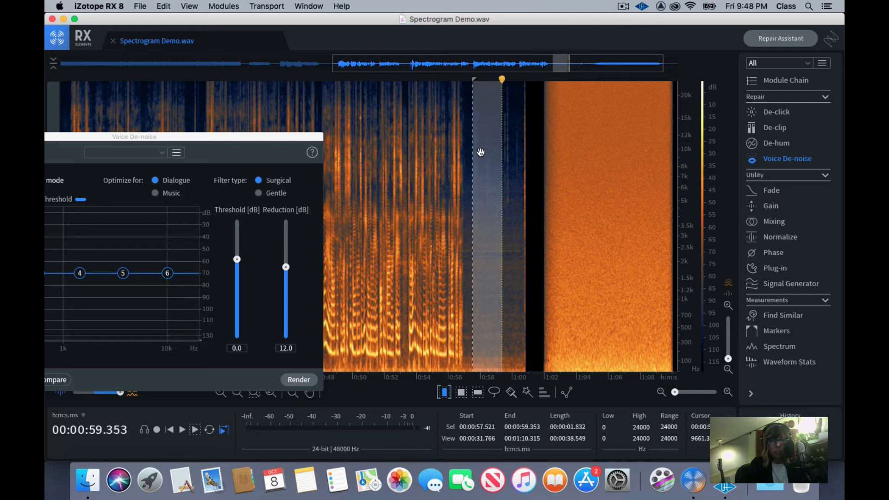
Bring the Voice De-noise window fully into view and learn the noise profile from the selected background noise
{"action": "left_click_drag", "start_coordinate": [235, 137], "coordinate": [341, 85]}
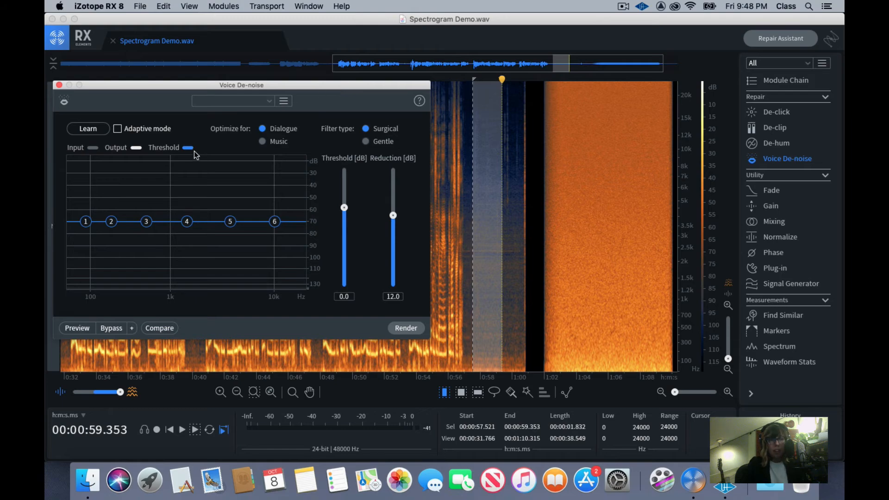
{"action": "left_click_drag", "start_coordinate": [165, 83], "coordinate": [188, 85]}
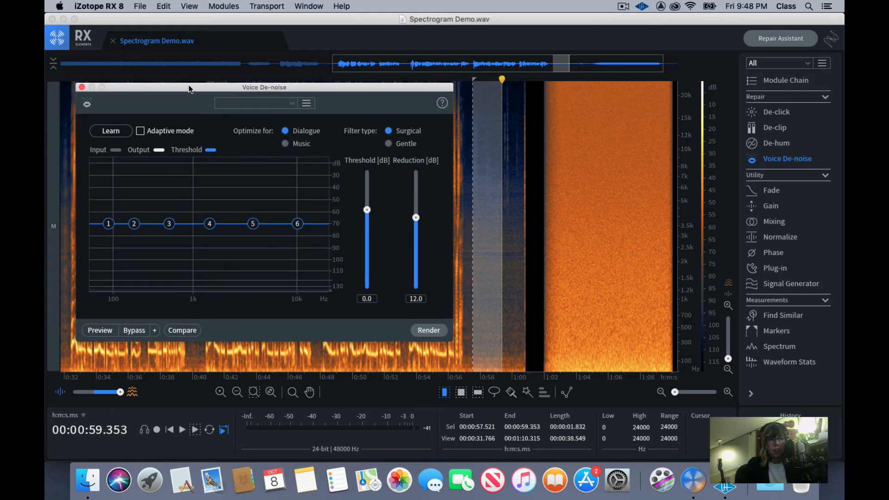
{"action": "left_click", "coordinate": [116, 132]}
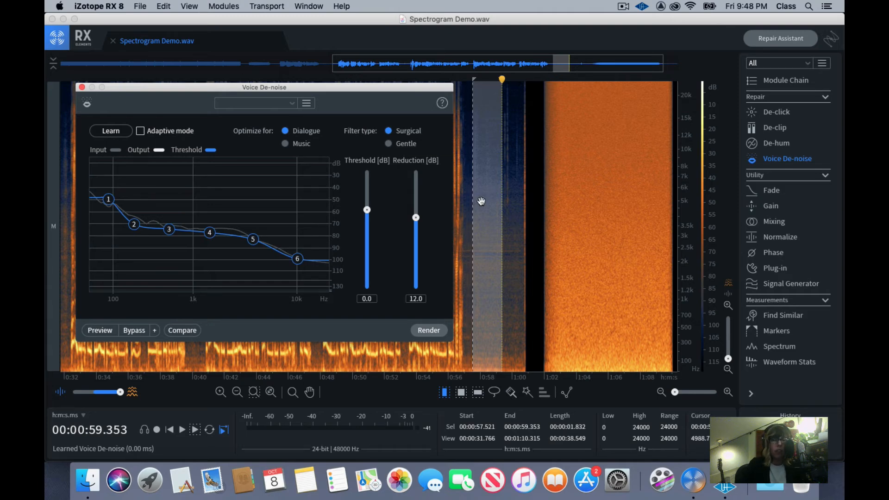
{"action": "left_click", "coordinate": [108, 131]}
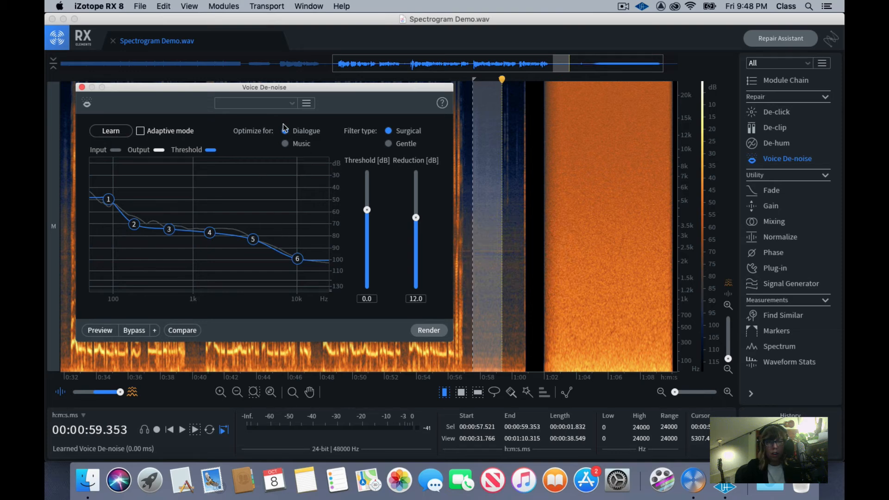
Move the Voice De-noise window off the spectrogram and select the whole speech section from about 31.3 seconds to 1:01.3
{"action": "left_click_drag", "start_coordinate": [280, 85], "coordinate": [745, 393]}
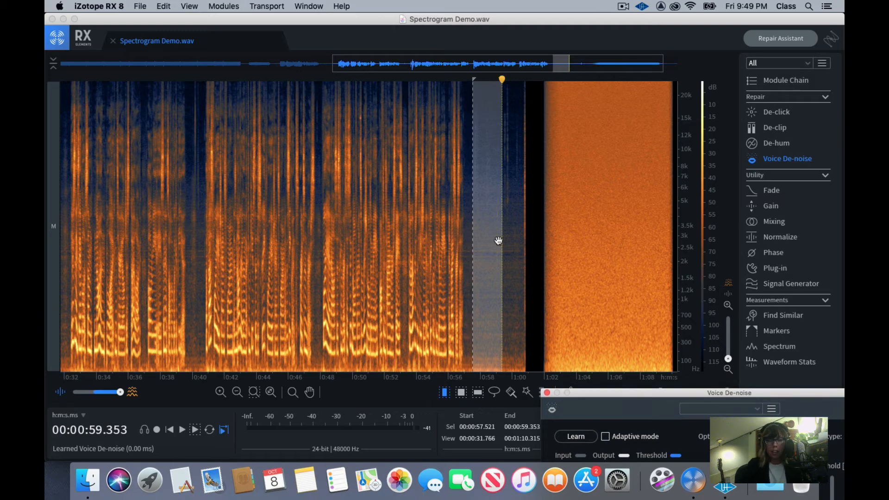
{"action": "scroll", "coordinate": [498, 241], "scroll_direction": "down", "scroll_amount": 3}
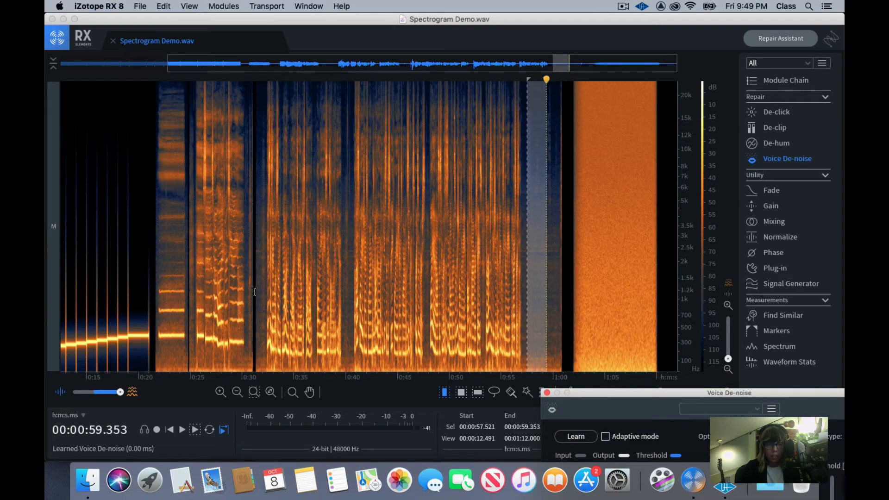
{"action": "left_click_drag", "start_coordinate": [255, 291], "coordinate": [566, 306]}
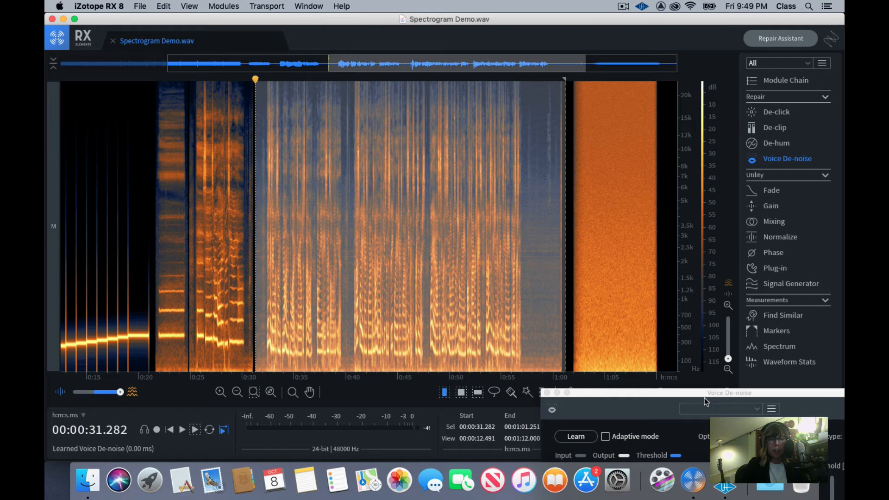
Bring the Voice De-noise window fully into view and preview the noise reduction on the selected speech section
{"action": "left_click_drag", "start_coordinate": [704, 398], "coordinate": [238, 147]}
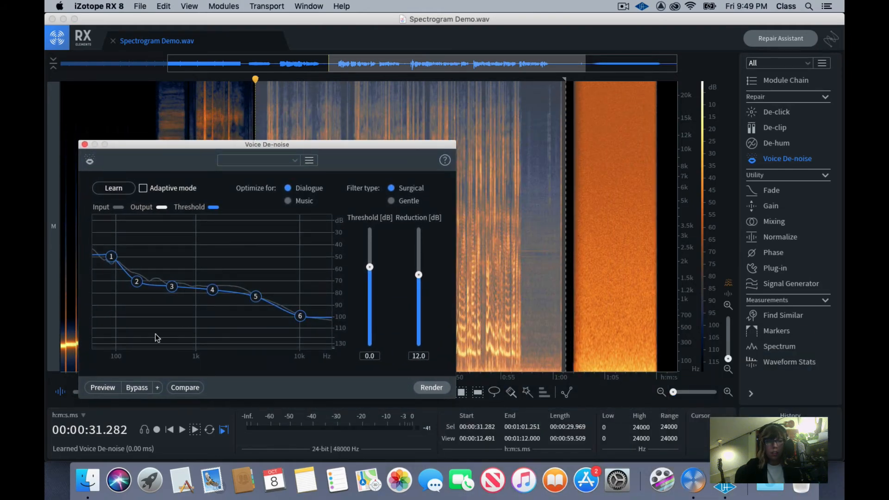
{"action": "left_click", "coordinate": [104, 389]}
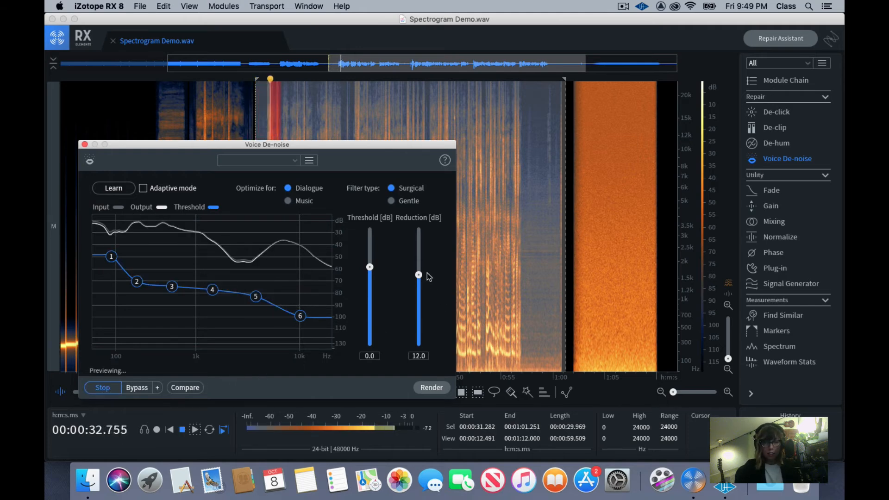
{"action": "left_click", "coordinate": [110, 391]}
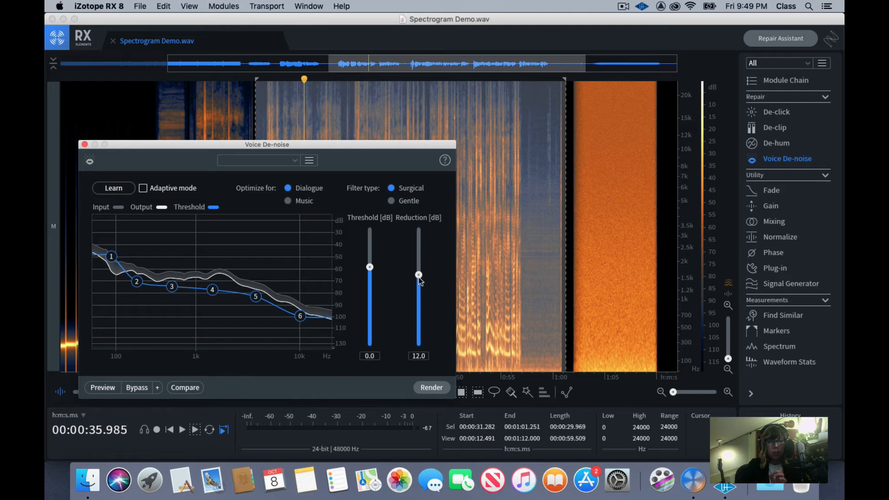
Set the Voice De-noise reduction to 15.2 dB and the threshold to -6.9 dB, and start a preview
{"action": "mouse_move", "coordinate": [418, 276]}
{"action": "left_mouse_down"}
{"action": "mouse_move", "coordinate": [418, 315]}
{"action": "mouse_move", "coordinate": [416, 280]}
{"action": "left_mouse_up"}
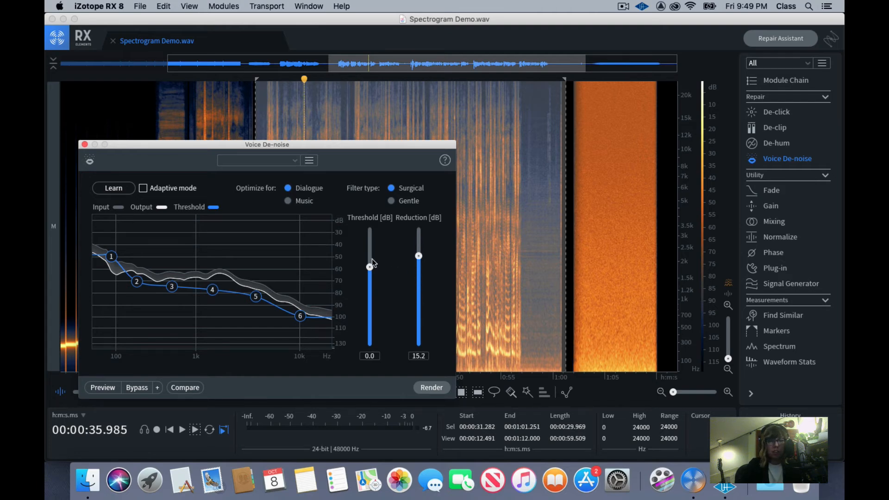
{"action": "left_click_drag", "start_coordinate": [372, 262], "coordinate": [370, 298]}
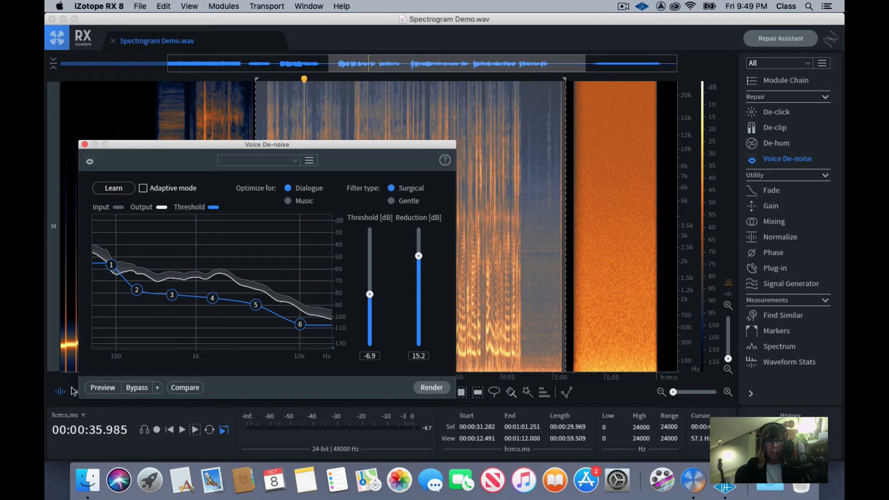
{"action": "left_click", "coordinate": [104, 389]}
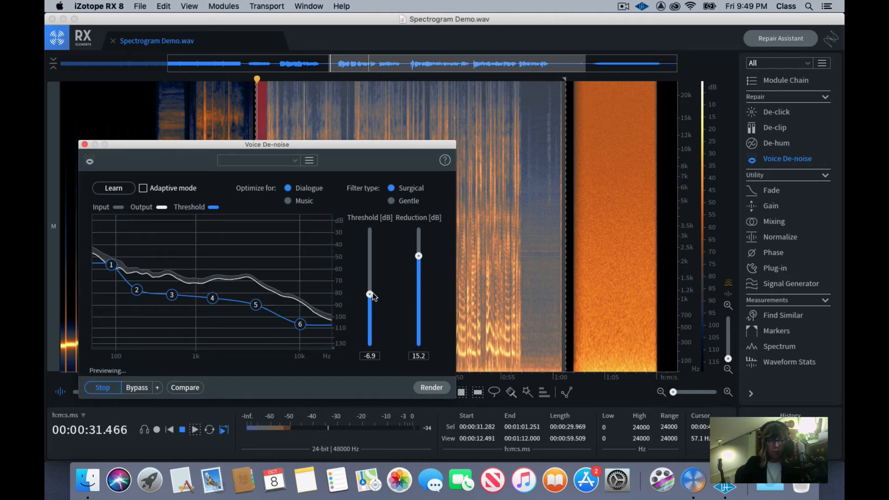
Vary the threshold and reduction during the preview, ending with 20.0 dB reduction and a 2.0 dB threshold, and stop the preview
{"action": "left_click_drag", "start_coordinate": [370, 294], "coordinate": [421, 334]}
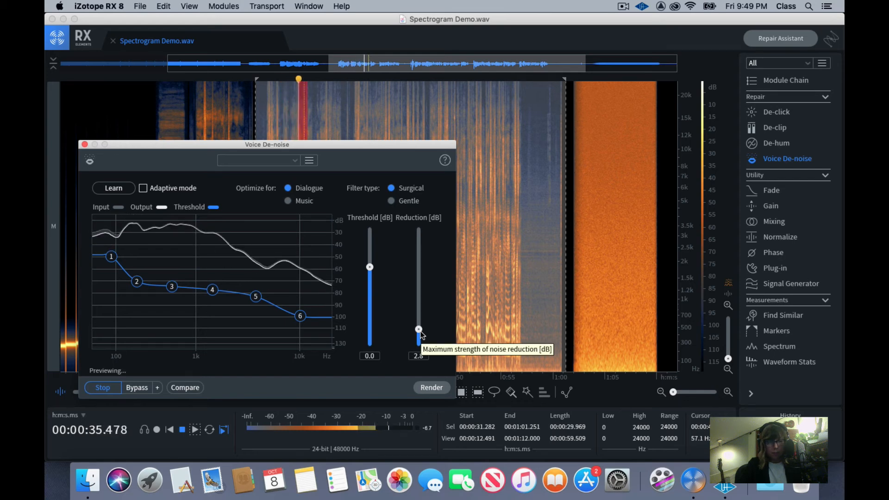
{"action": "left_click_drag", "start_coordinate": [422, 334], "coordinate": [420, 160]}
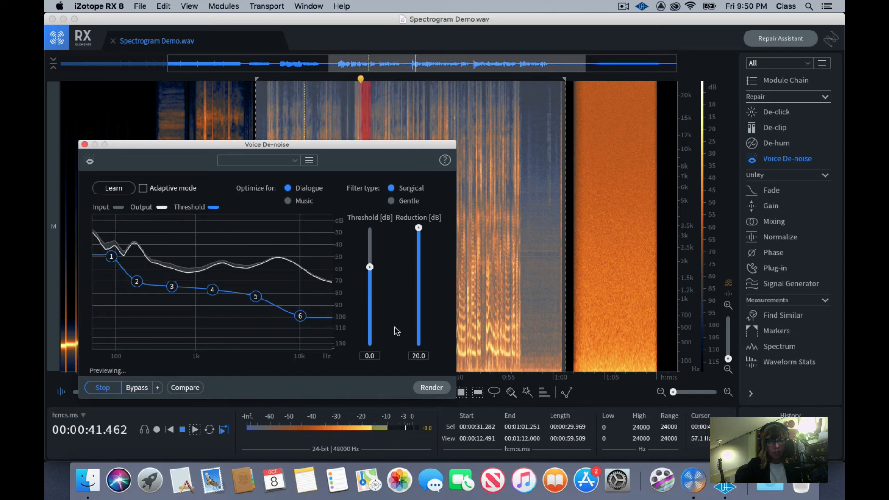
{"action": "left_click_drag", "start_coordinate": [370, 267], "coordinate": [370, 346]}
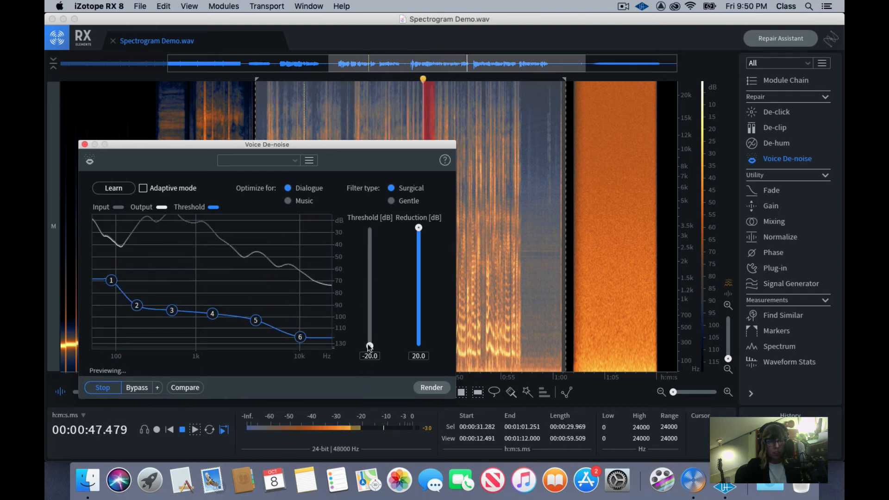
{"action": "left_click_drag", "start_coordinate": [370, 349], "coordinate": [369, 261]}
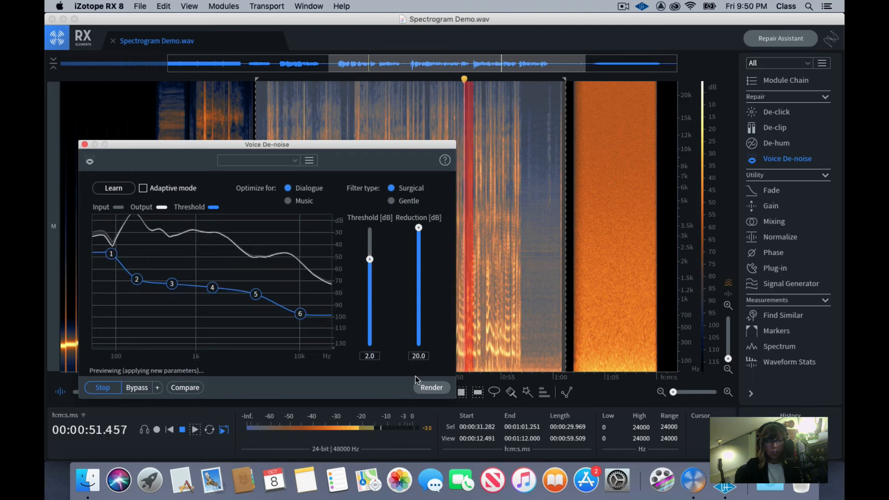
{"action": "left_click", "coordinate": [99, 388]}
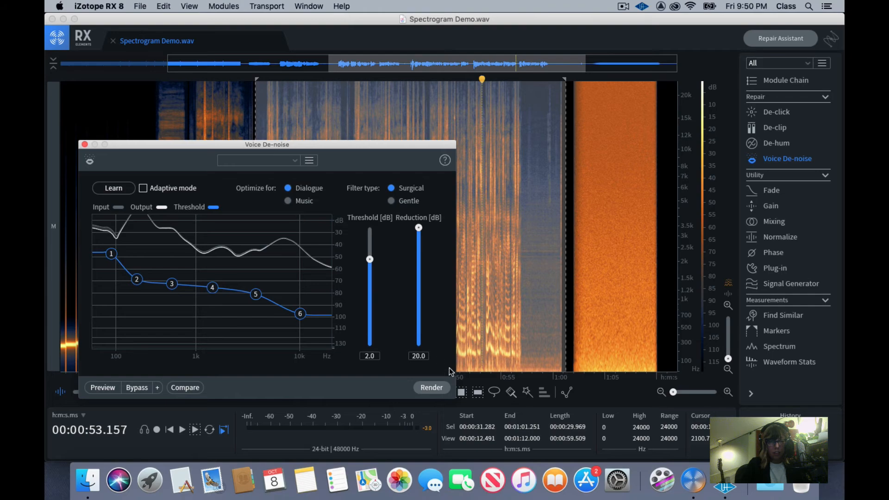
Render Voice De-noise on the selected speech section and move its window aside to inspect the spectrogram without the selection
{"action": "left_click", "coordinate": [427, 388]}
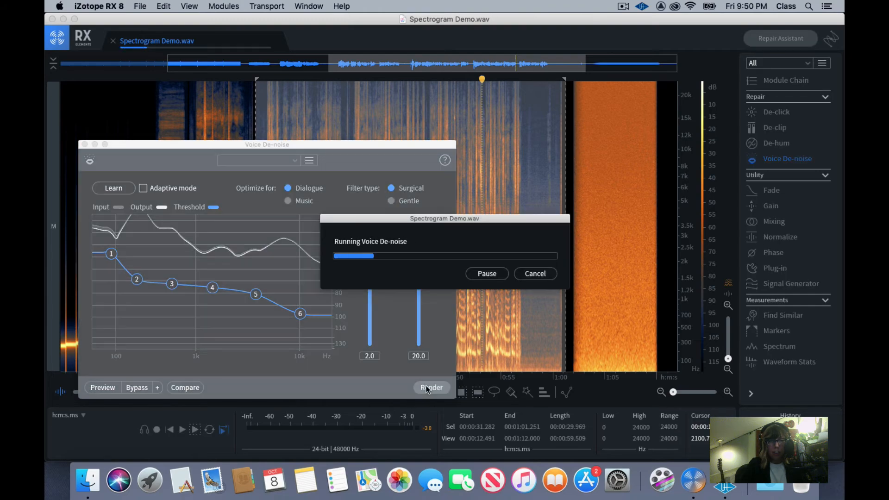
{"action": "left_click_drag", "start_coordinate": [304, 152], "coordinate": [264, 403]}
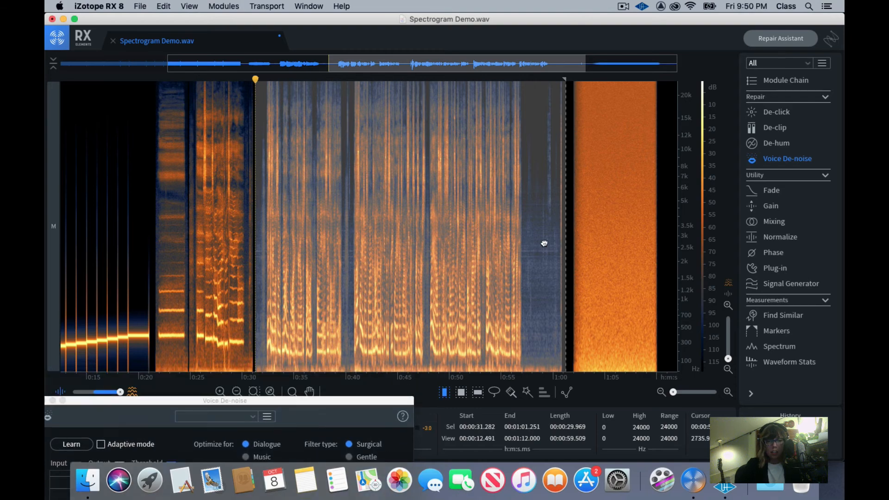
{"action": "left_click", "coordinate": [545, 243]}
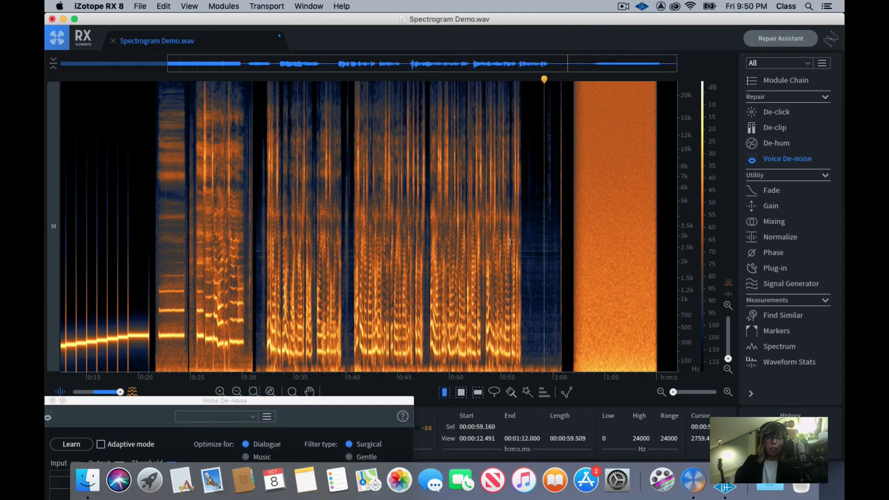
Undo and redo the Voice De-noise render to compare the speech section's spectrogram before and after
{"action": "key", "text": "super+z"}
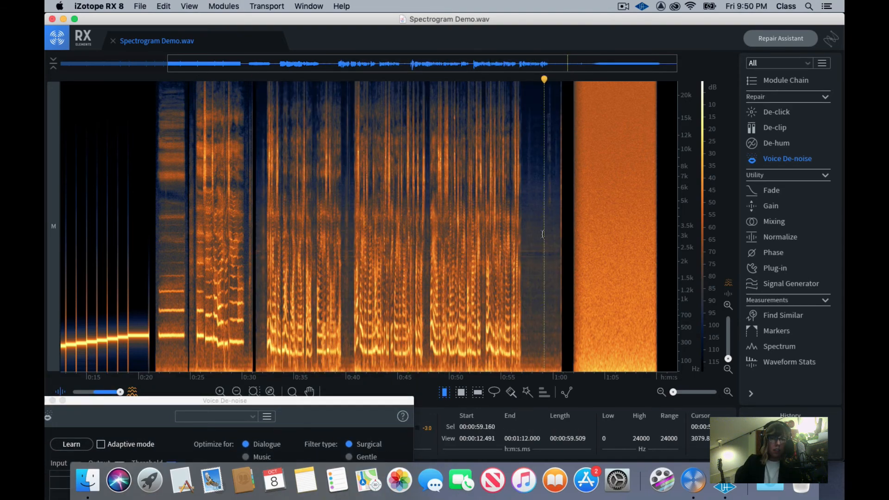
{"action": "left_click", "coordinate": [538, 230]}
{"action": "key", "text": "super+shift+z"}
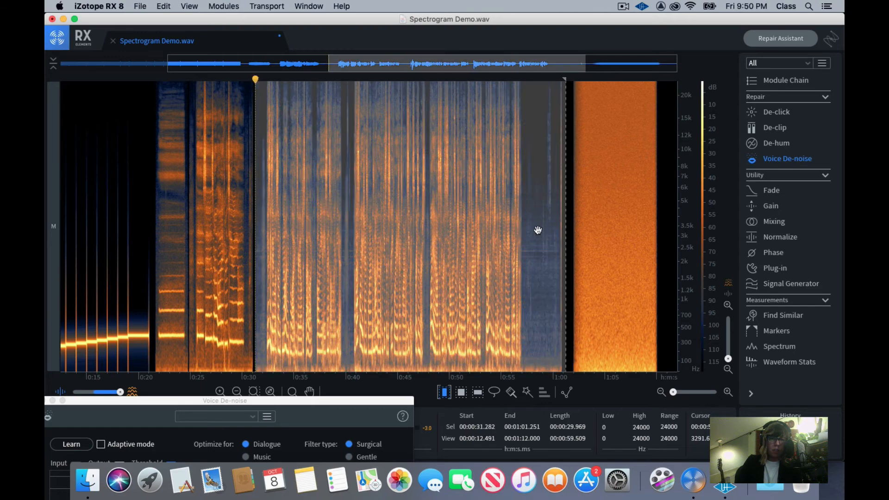
Play the denoised speech from its beginning at about 31.3 seconds for a few seconds
{"action": "left_click", "coordinate": [263, 260]}
{"action": "left_click", "coordinate": [256, 259]}
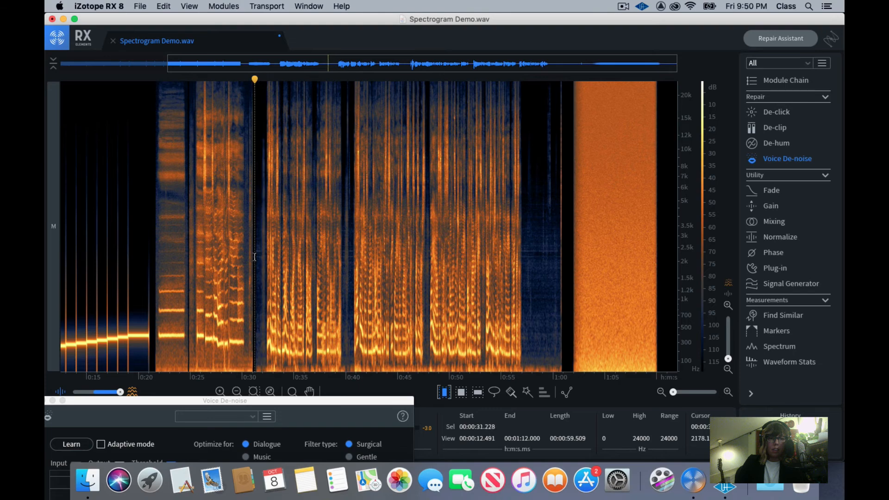
{"action": "key", "text": "super+equal"}
{"action": "key", "text": "super+equal"}
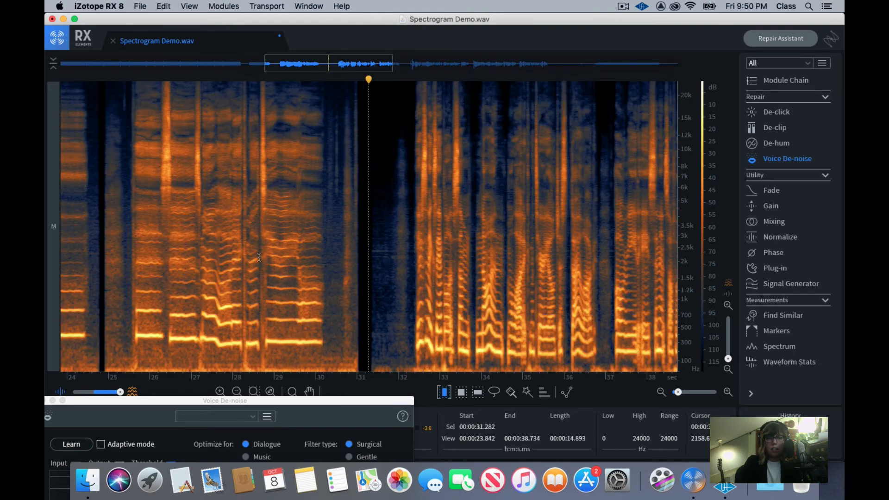
{"action": "left_click", "coordinate": [369, 242]}
{"action": "key", "text": "space"}
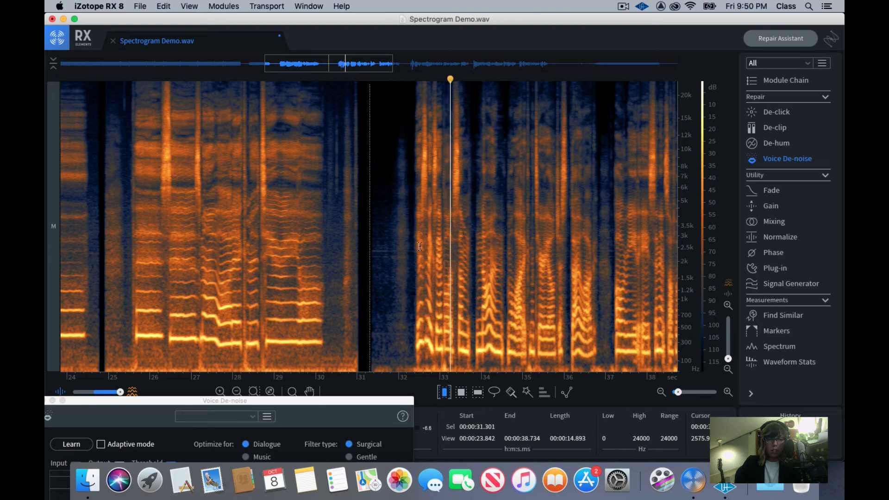
{"action": "key", "text": "space"}
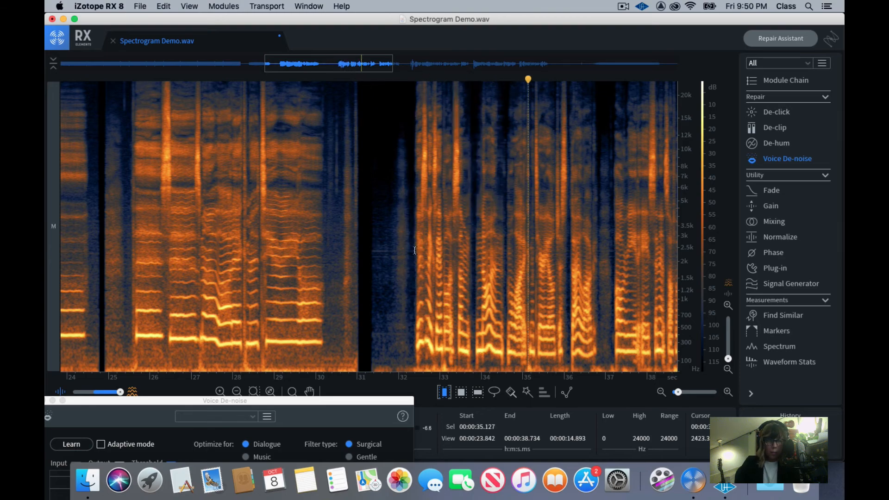
Compare the speech from about 31.2 seconds by playing it with the Voice De-noise render undone and again with it redone
{"action": "key", "text": "super+z"}
{"action": "left_click", "coordinate": [365, 227]}
{"action": "key", "text": "space"}
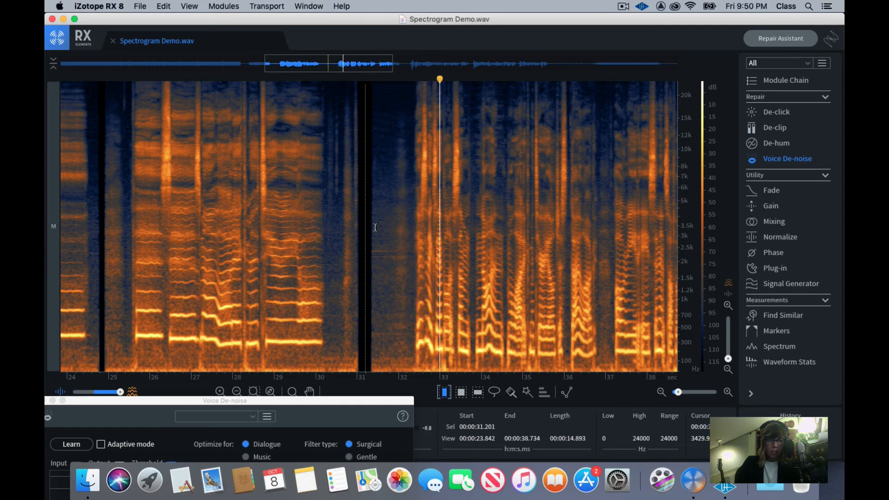
{"action": "key", "text": "space"}
{"action": "key", "text": "super+shift+z"}
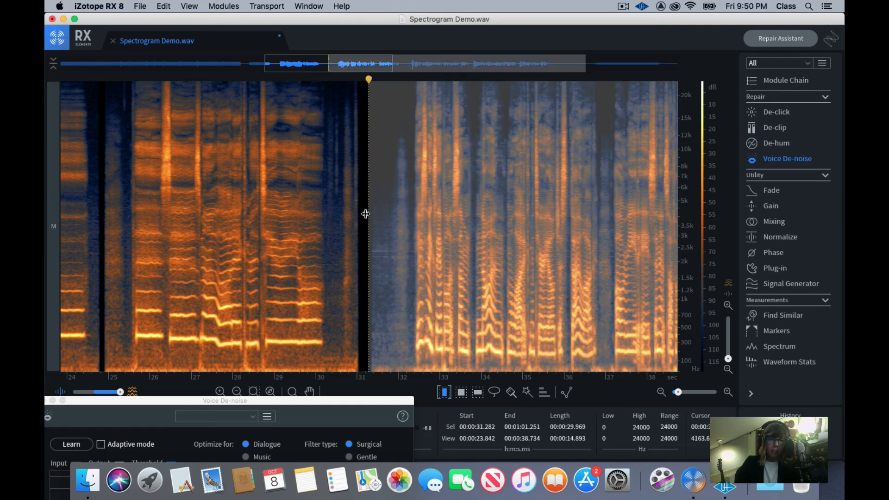
{"action": "left_click", "coordinate": [364, 213]}
{"action": "key", "text": "space"}
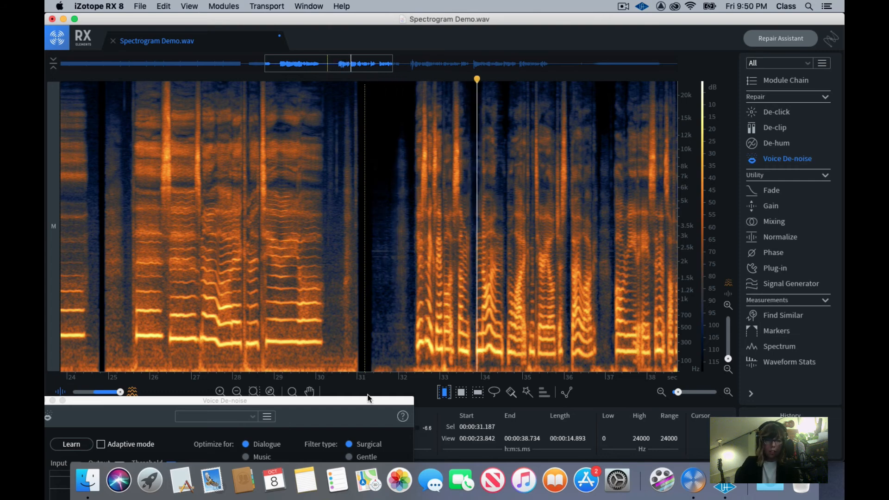
{"action": "key", "text": "space"}
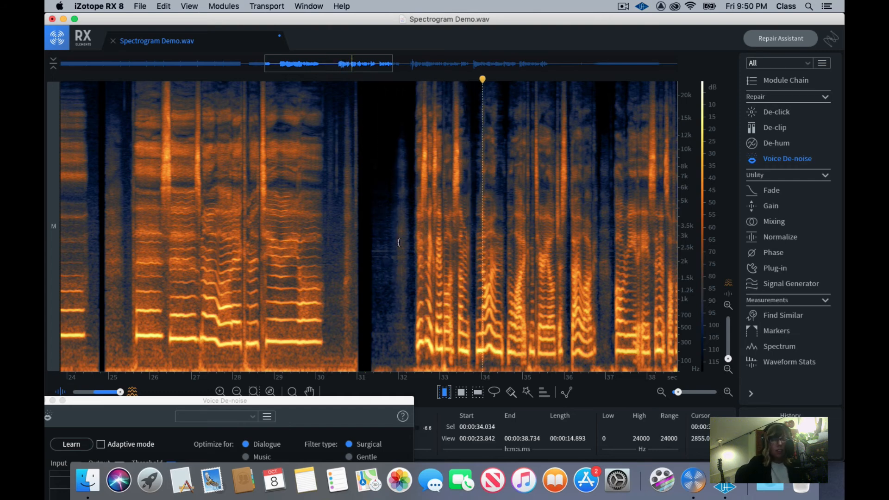
Bring the Voice De-noise window back up to show its settings and shift it off the speech spectrogram
{"action": "left_click_drag", "start_coordinate": [316, 408], "coordinate": [350, 85]}
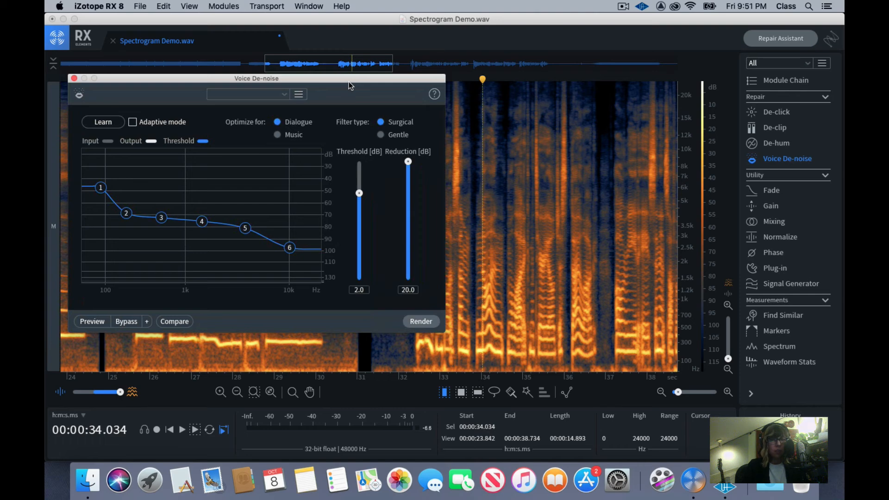
{"action": "left_click_drag", "start_coordinate": [349, 81], "coordinate": [333, 105]}
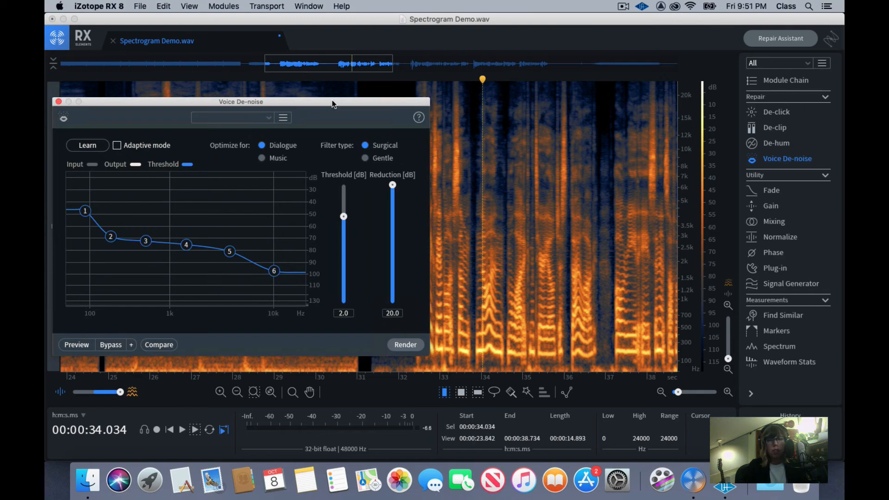
{"action": "left_click_drag", "start_coordinate": [334, 104], "coordinate": [214, 102]}
Review the denoised speech section and place the playhead at about 1:01.4, in the gap before the final noise block
{"action": "left_click", "coordinate": [392, 134]}
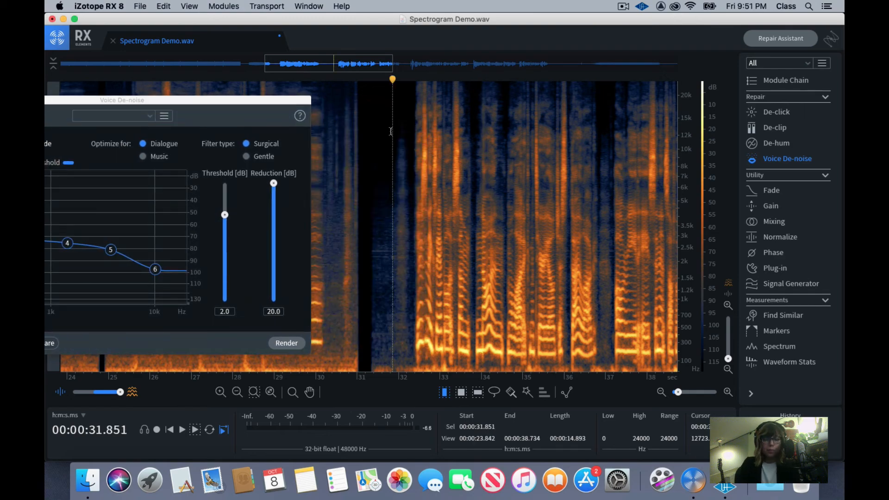
{"action": "scroll", "coordinate": [392, 135], "scroll_direction": "down", "scroll_amount": 5}
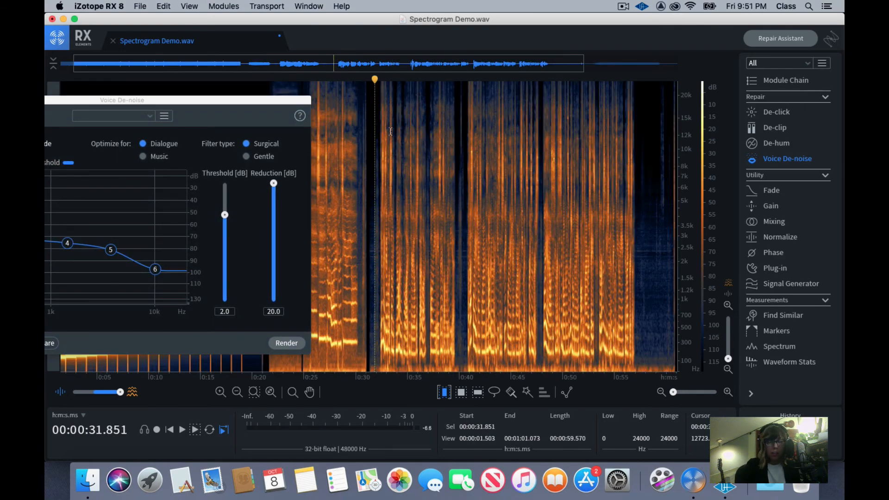
{"action": "left_click_drag", "start_coordinate": [370, 137], "coordinate": [651, 155]}
{"action": "left_click", "coordinate": [626, 149]}
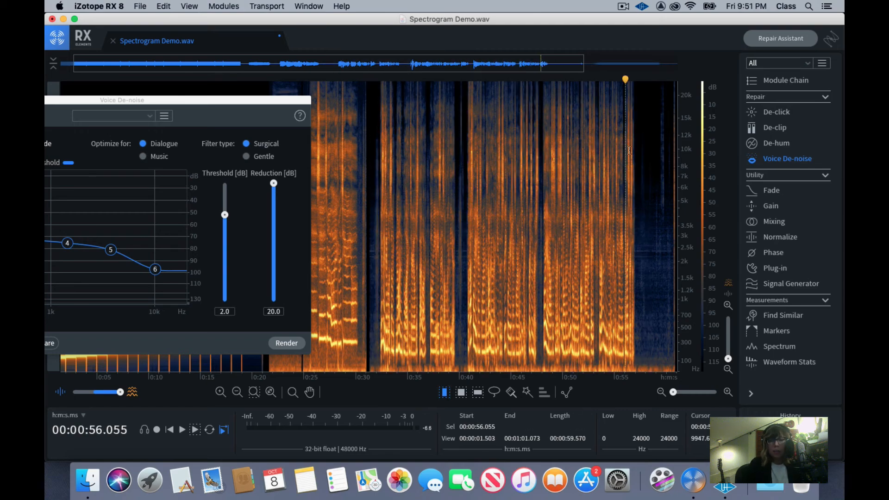
{"action": "scroll", "coordinate": [626, 156], "scroll_direction": "down", "scroll_amount": 3}
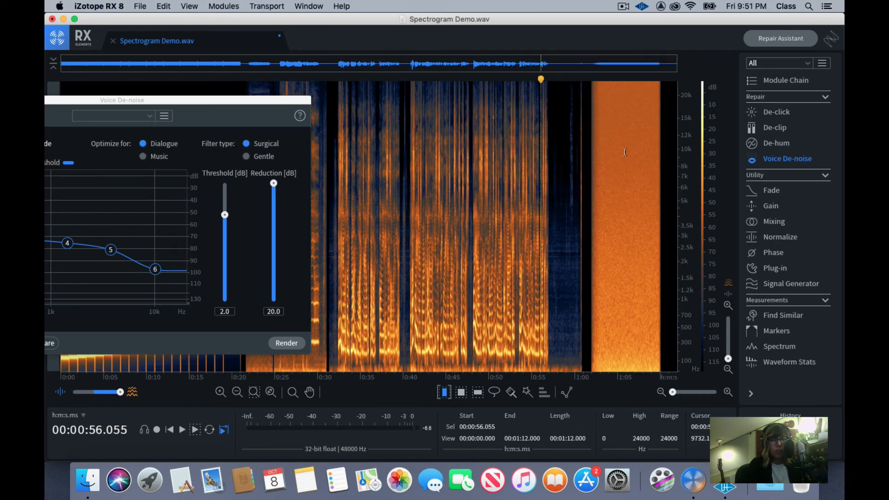
{"action": "left_click", "coordinate": [585, 198]}
{"action": "left_click", "coordinate": [586, 198]}
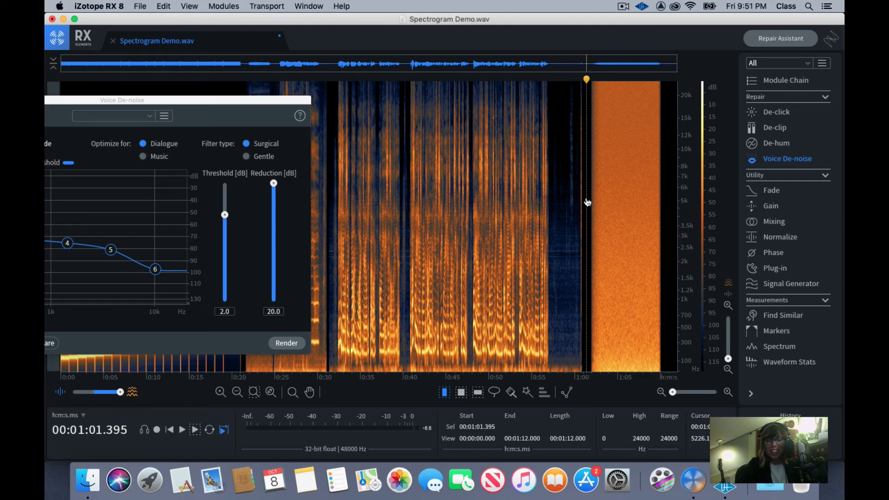
Set the brush selection tool to 17 px and paint a vertical selection from about 11.9 to 2.3 kHz near 1:03.5 in the noise block
{"action": "scroll", "coordinate": [587, 202], "scroll_direction": "up", "scroll_amount": 3}
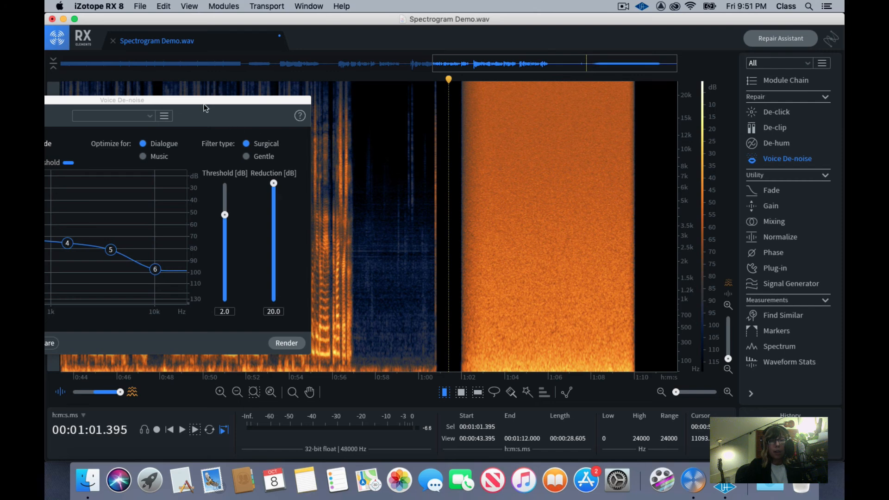
{"action": "left_click", "coordinate": [511, 393]}
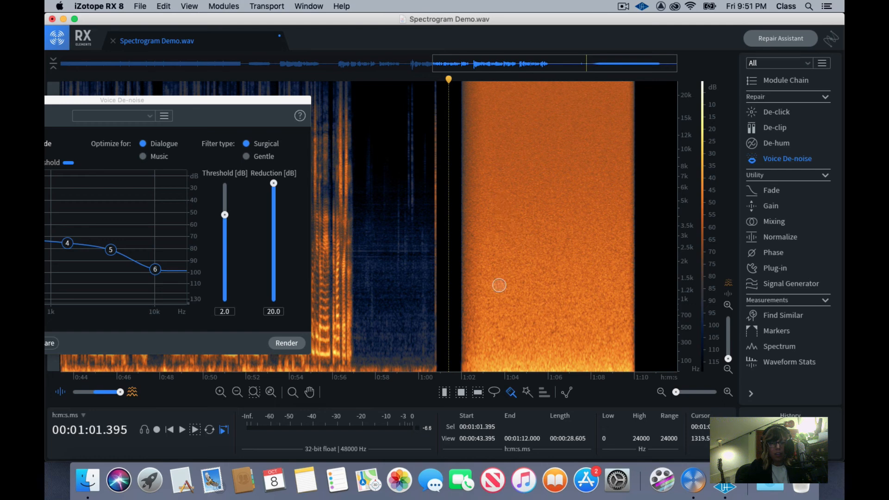
{"action": "mouse_move", "coordinate": [511, 398]}
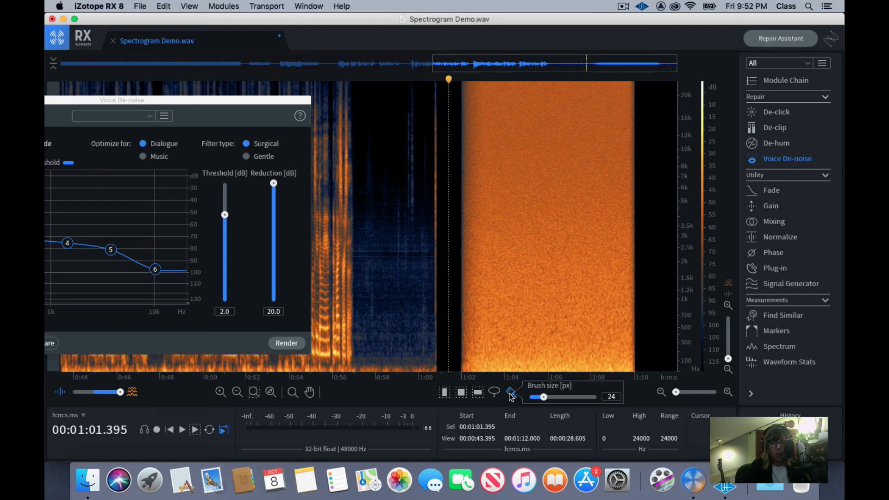
{"action": "left_click_drag", "start_coordinate": [535, 396], "coordinate": [538, 396]}
{"action": "left_click", "coordinate": [494, 142]}
{"action": "left_click_drag", "start_coordinate": [493, 145], "coordinate": [495, 250]}
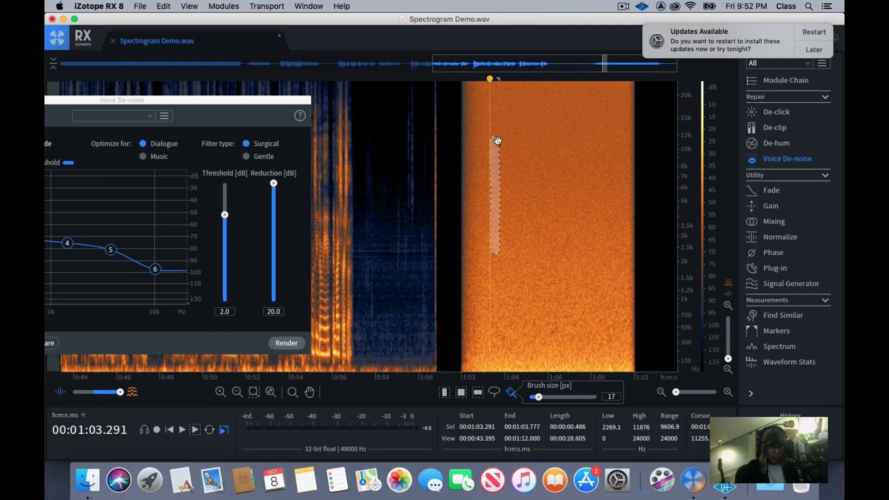
Brush-select the letters P and C across the noise block from about 1:03.1 to 1:09.7 and silence that selection
{"action": "mouse_move", "coordinate": [499, 140]}
{"action": "left_mouse_down"}
{"action": "mouse_move", "coordinate": [516, 139]}
{"action": "mouse_move", "coordinate": [486, 139]}
{"action": "mouse_move", "coordinate": [512, 139]}
{"action": "mouse_move", "coordinate": [515, 192]}
{"action": "mouse_move", "coordinate": [496, 234]}
{"action": "mouse_move", "coordinate": [544, 169]}
{"action": "mouse_move", "coordinate": [544, 177]}
{"action": "left_mouse_up"}
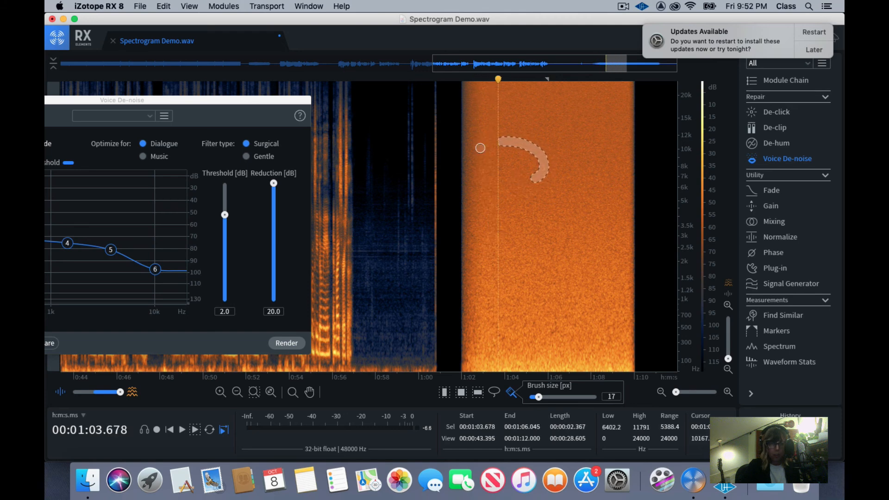
{"action": "left_click", "coordinate": [479, 147]}
{"action": "left_click_drag", "start_coordinate": [492, 135], "coordinate": [491, 262]}
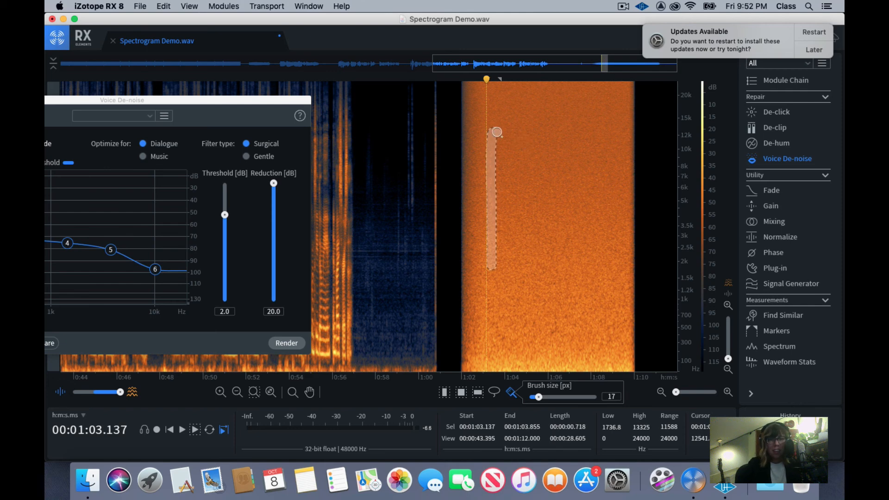
{"action": "mouse_move", "coordinate": [493, 134]}
{"action": "left_mouse_down"}
{"action": "mouse_move", "coordinate": [545, 149]}
{"action": "mouse_move", "coordinate": [558, 188]}
{"action": "mouse_move", "coordinate": [499, 193]}
{"action": "left_mouse_up"}
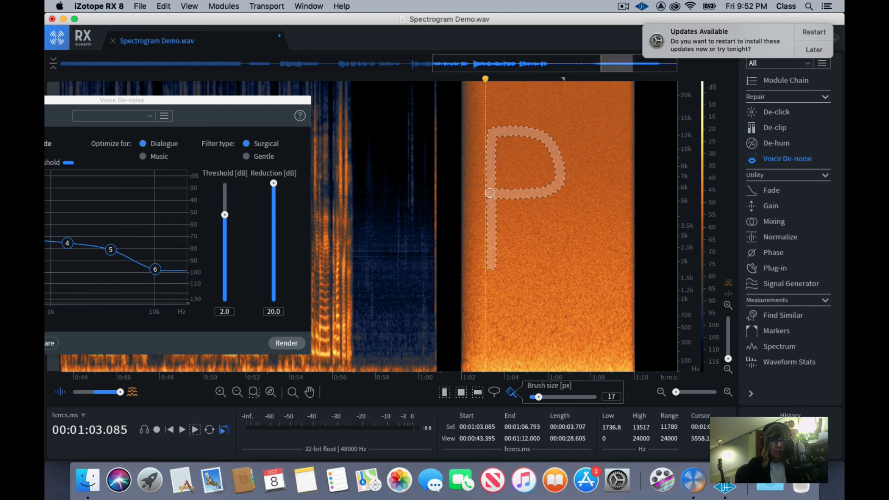
{"action": "mouse_move", "coordinate": [618, 140]}
{"action": "left_mouse_down"}
{"action": "mouse_move", "coordinate": [574, 147]}
{"action": "mouse_move", "coordinate": [560, 209]}
{"action": "mouse_move", "coordinate": [584, 248]}
{"action": "mouse_move", "coordinate": [628, 236]}
{"action": "left_mouse_up"}
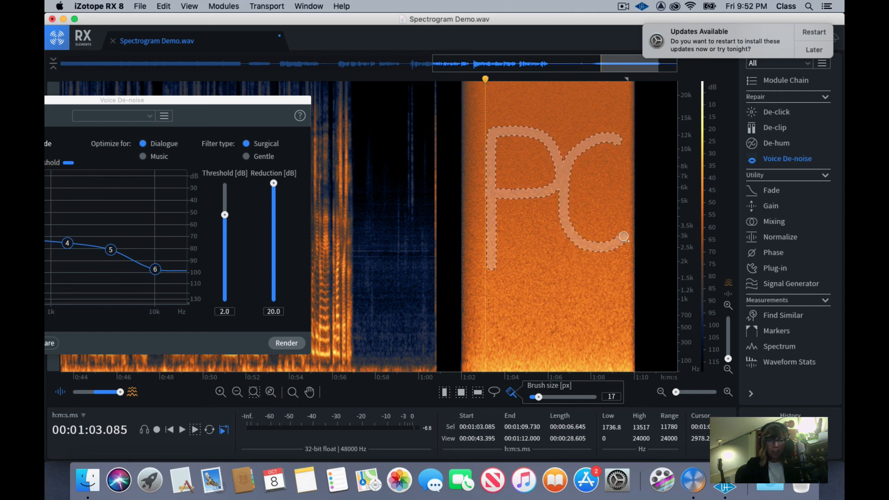
{"action": "key", "text": "BackSpace"}
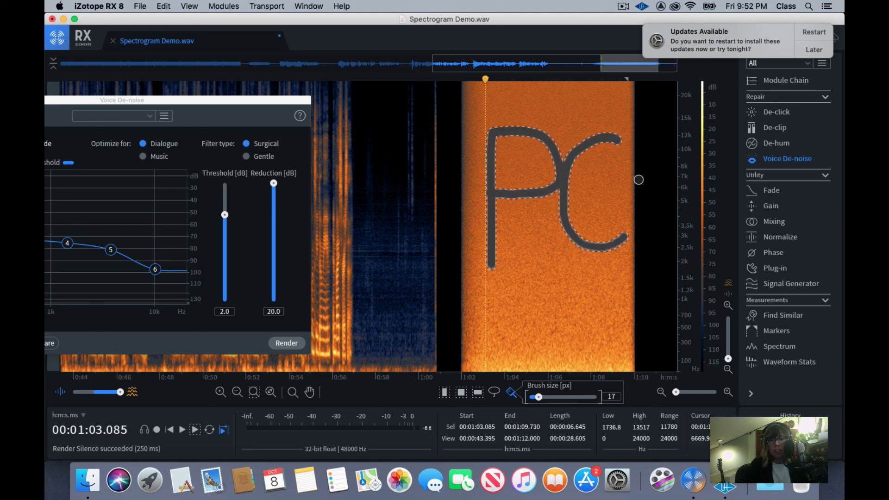
Switch to the time selection tool, clear the lettering selection and play the edited noise block from 1:02.0
{"action": "left_click", "coordinate": [445, 394]}
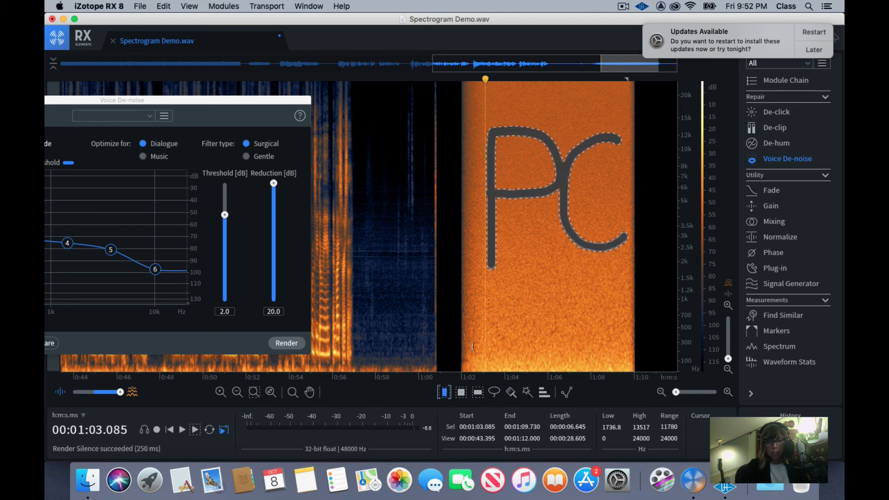
{"action": "left_click", "coordinate": [525, 263]}
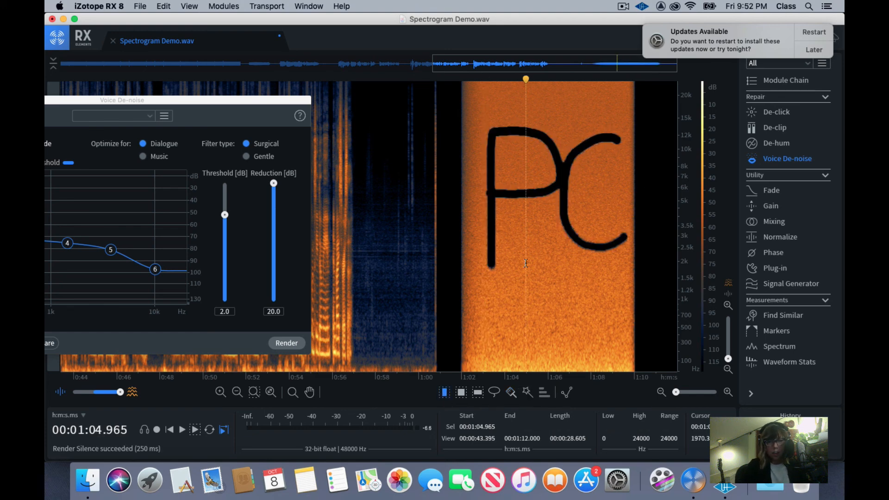
{"action": "left_click", "coordinate": [461, 249]}
{"action": "key", "text": "space"}
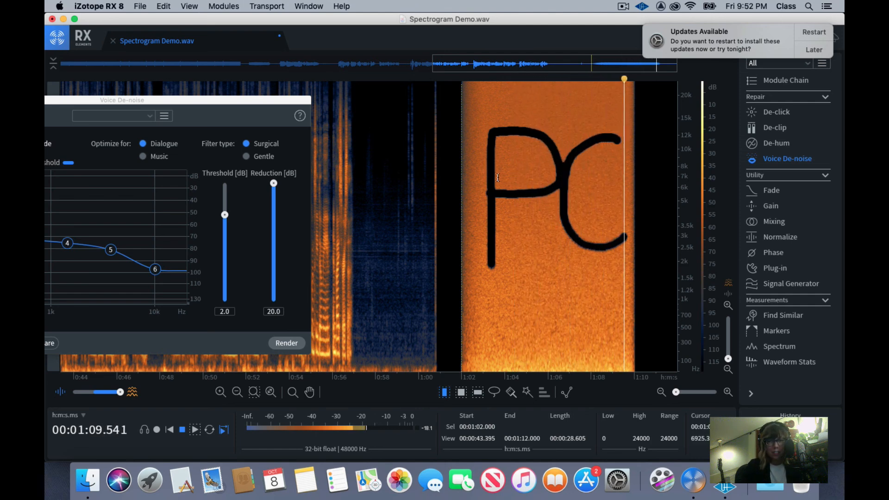
{"action": "key", "text": "space"}
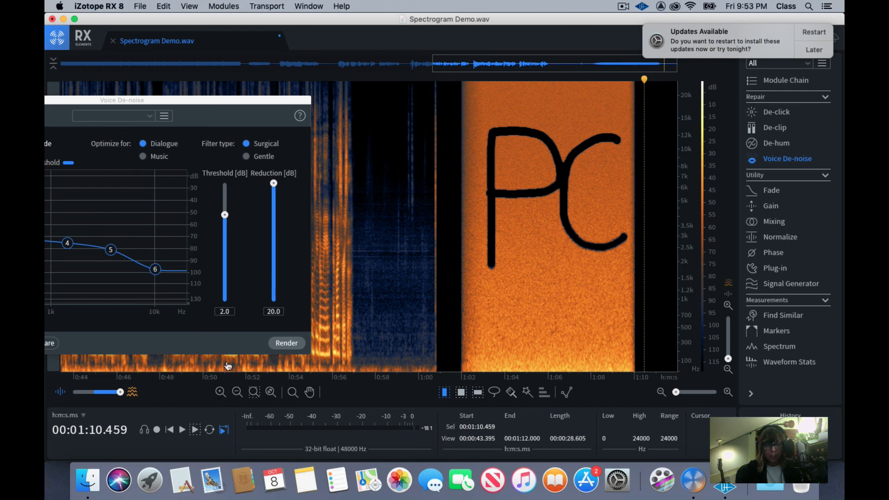
Close the Voice De-noise window to uncover the whole spectrogram
{"action": "left_click_drag", "start_coordinate": [102, 100], "coordinate": [381, 98]}
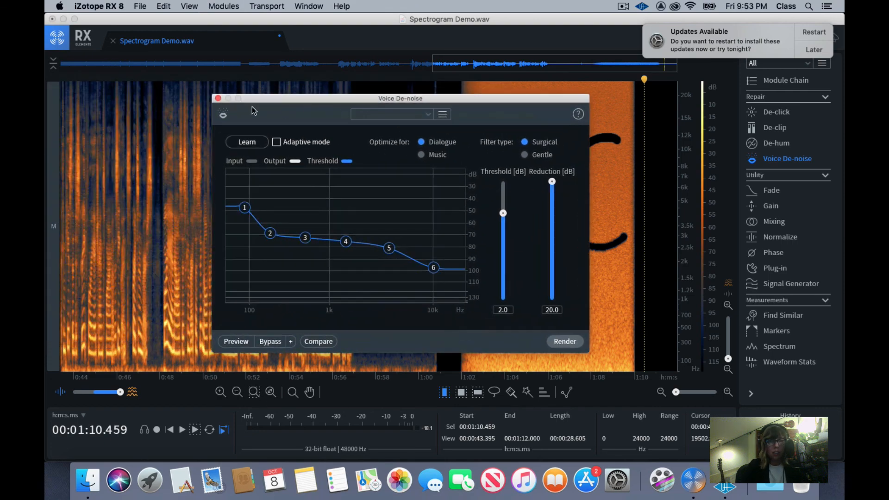
{"action": "left_click", "coordinate": [218, 98]}
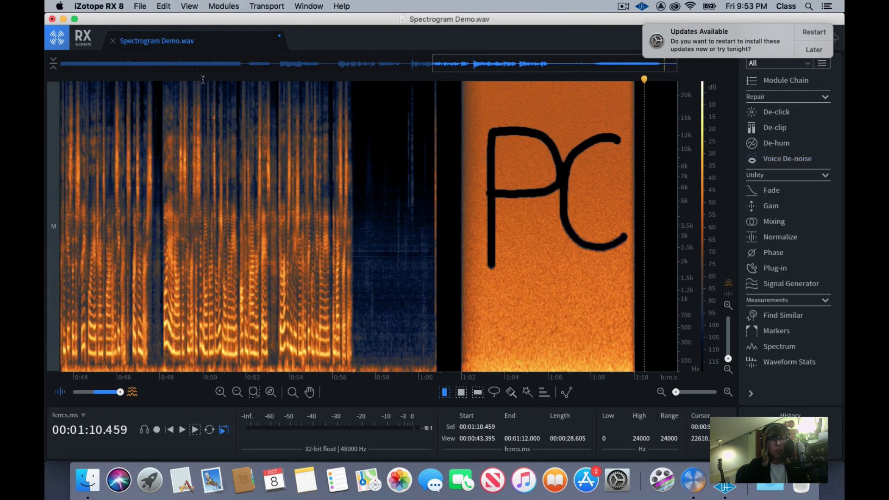
Export the file as a 24-bit WAV with dither set to None (truncate), keeping BWF and preserved non-audio data
{"action": "left_click", "coordinate": [140, 6]}
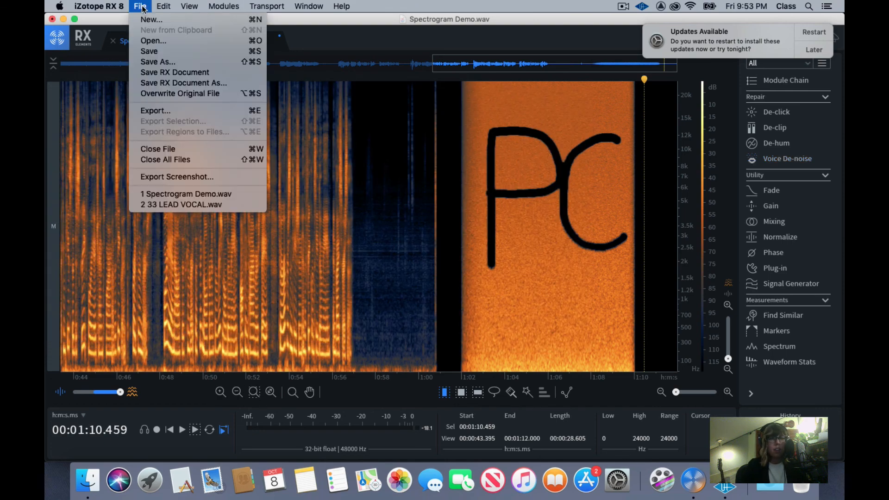
{"action": "left_click", "coordinate": [166, 110]}
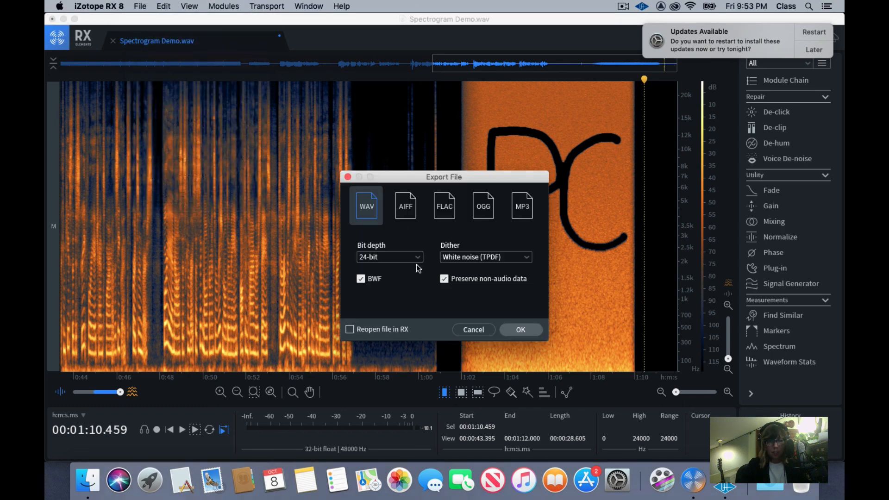
{"action": "left_click", "coordinate": [455, 256]}
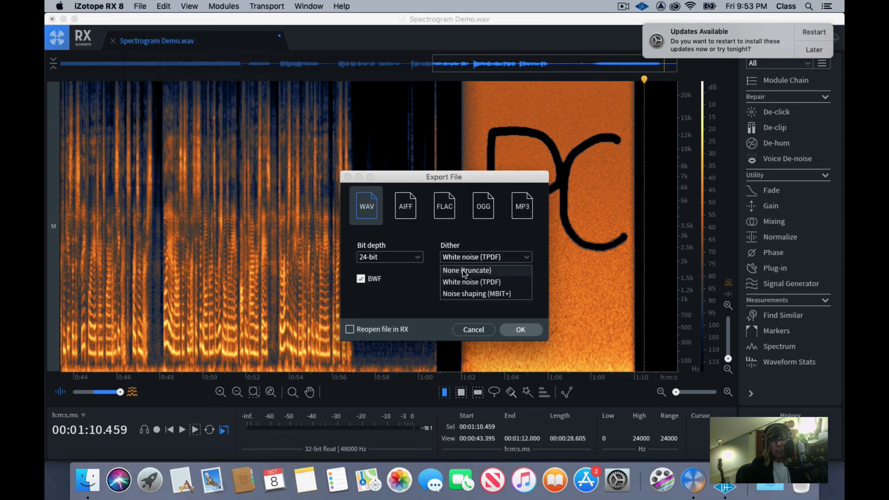
{"action": "left_click", "coordinate": [462, 270]}
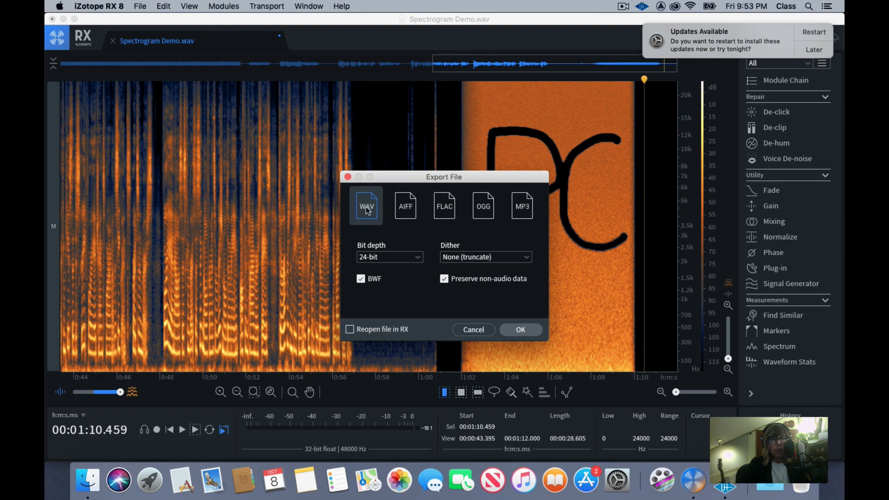
{"action": "left_click", "coordinate": [521, 331]}
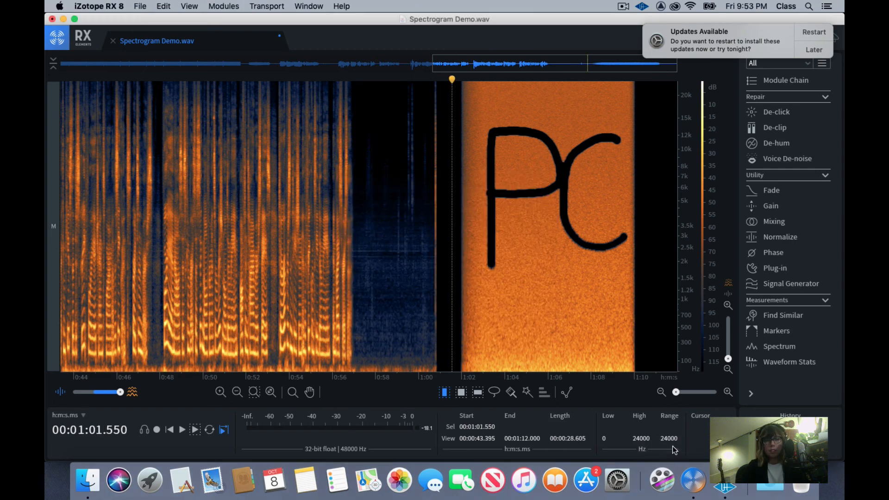